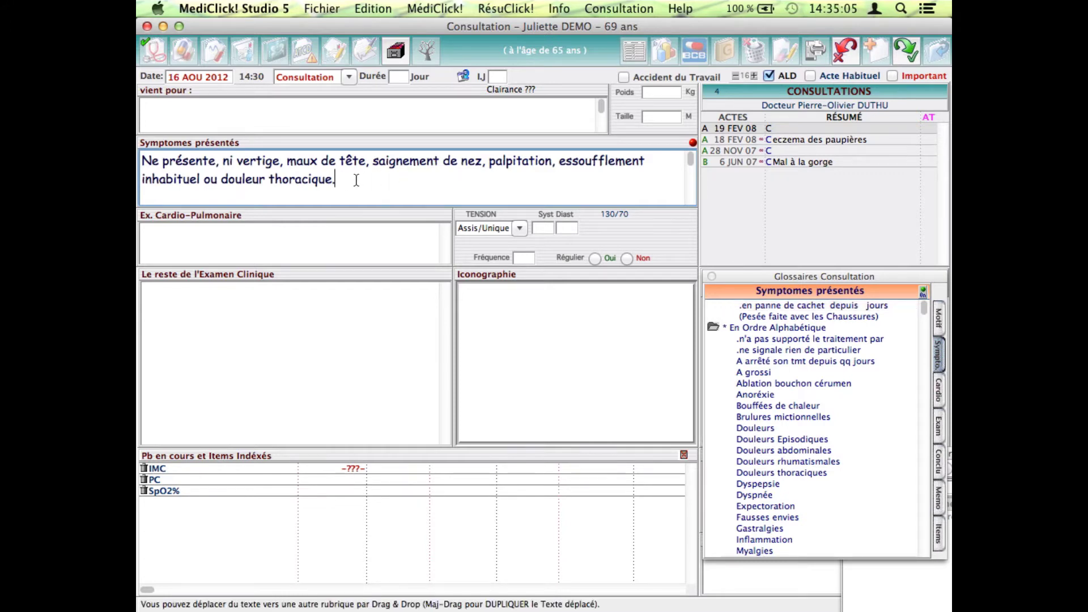
Step: Add the full sentence from Symptomes présentés to that field's consultation glossary and select the new entry there
{"action": "left_click_drag", "start_coordinate": [335, 178], "coordinate": [771, 401]}
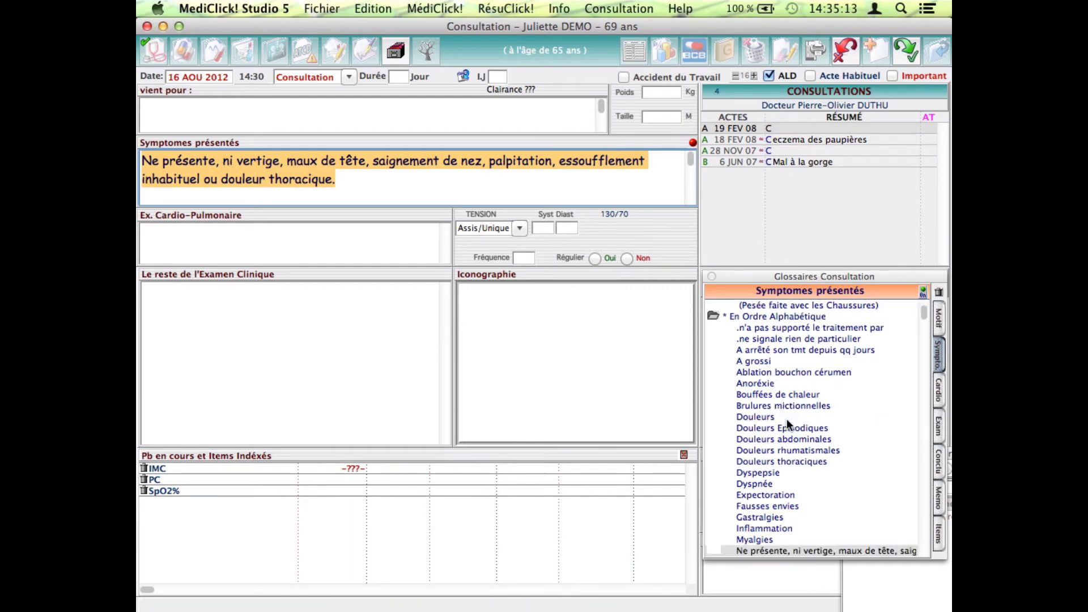
{"action": "scroll", "coordinate": [804, 442], "scroll_direction": "down", "scroll_amount": 5}
{"action": "left_click", "coordinate": [790, 416]}
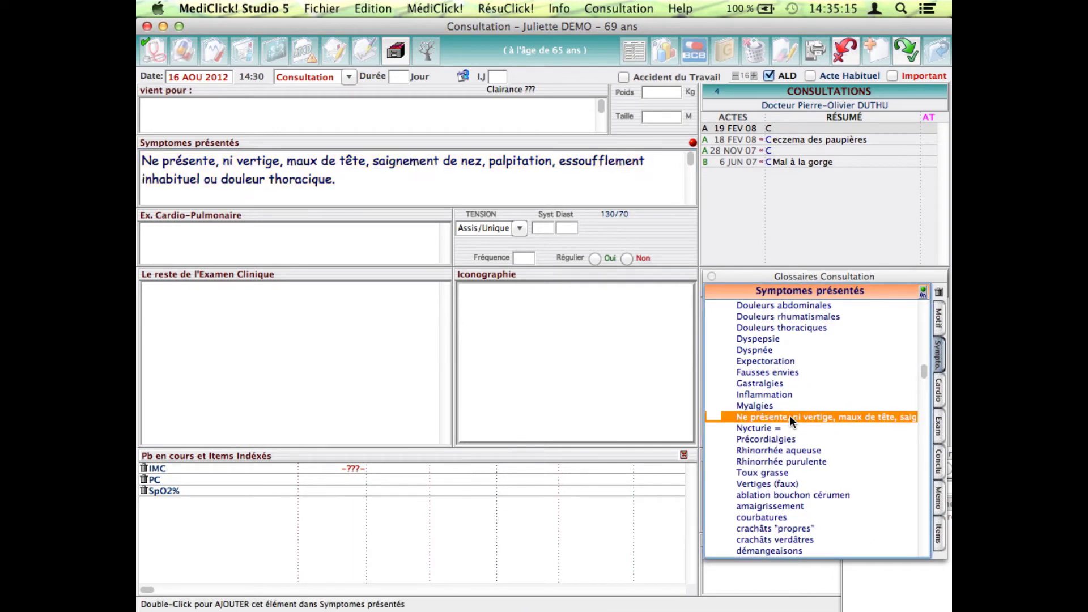
Step: Clear the Symptomes présentés field and refill it with the "Ne présente, ni vertige, maux de tête..." entry from the glossary
{"action": "left_click", "coordinate": [347, 190]}
{"action": "key", "text": "BackSpace"}
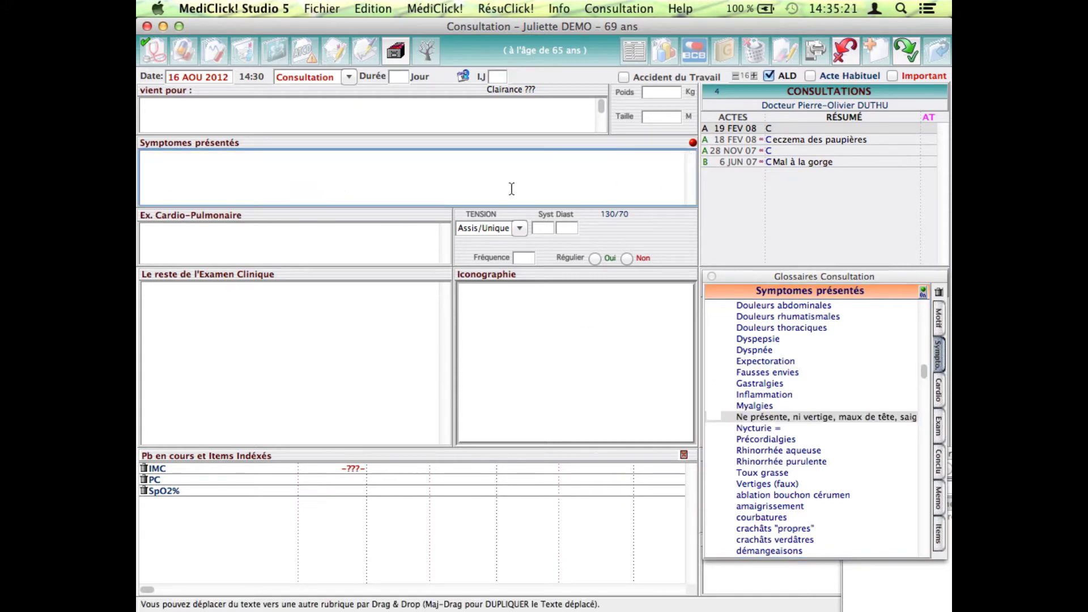
{"action": "double_click", "coordinate": [743, 417]}
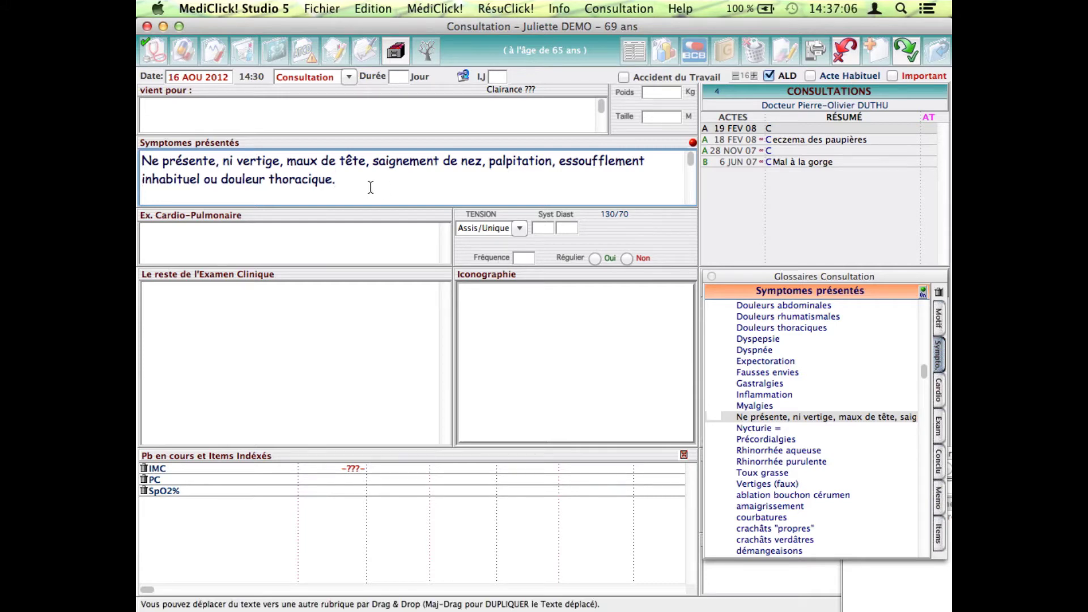
Step: Add the whole sentence in Symptomes présentés to the Clavier Magique glossary
{"action": "left_click_drag", "start_coordinate": [336, 180], "coordinate": [142, 160]}
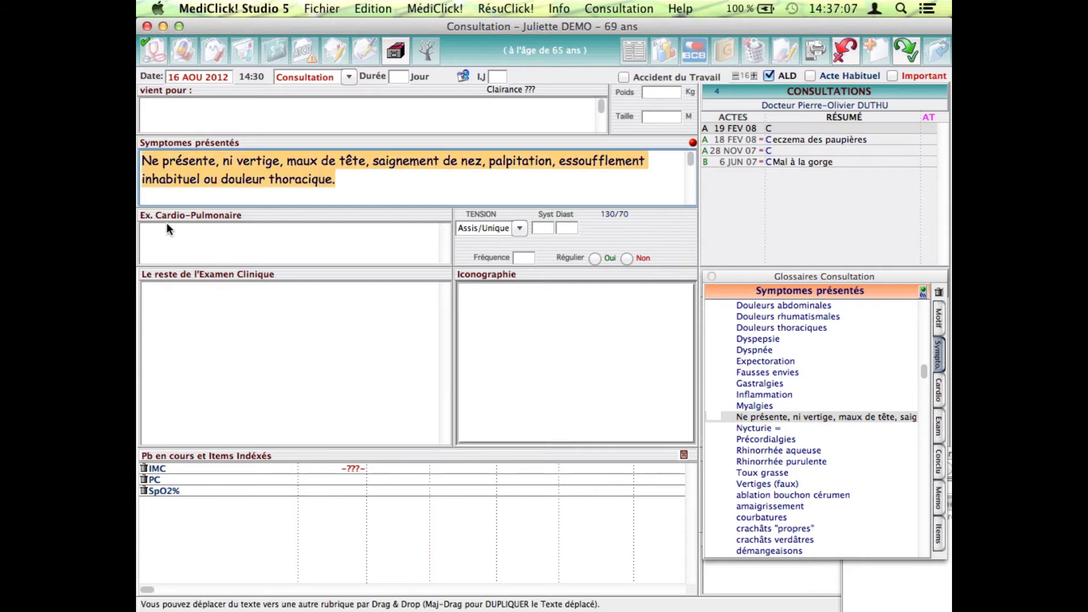
{"action": "right_click", "coordinate": [305, 161]}
{"action": "right_click", "coordinate": [305, 161]}
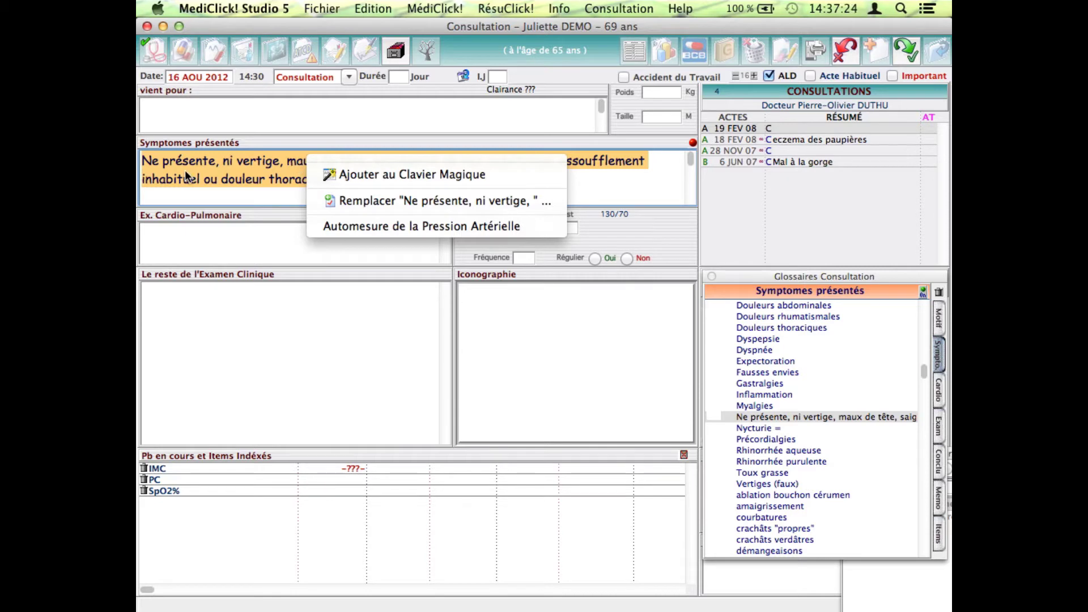
{"action": "left_click", "coordinate": [401, 173]}
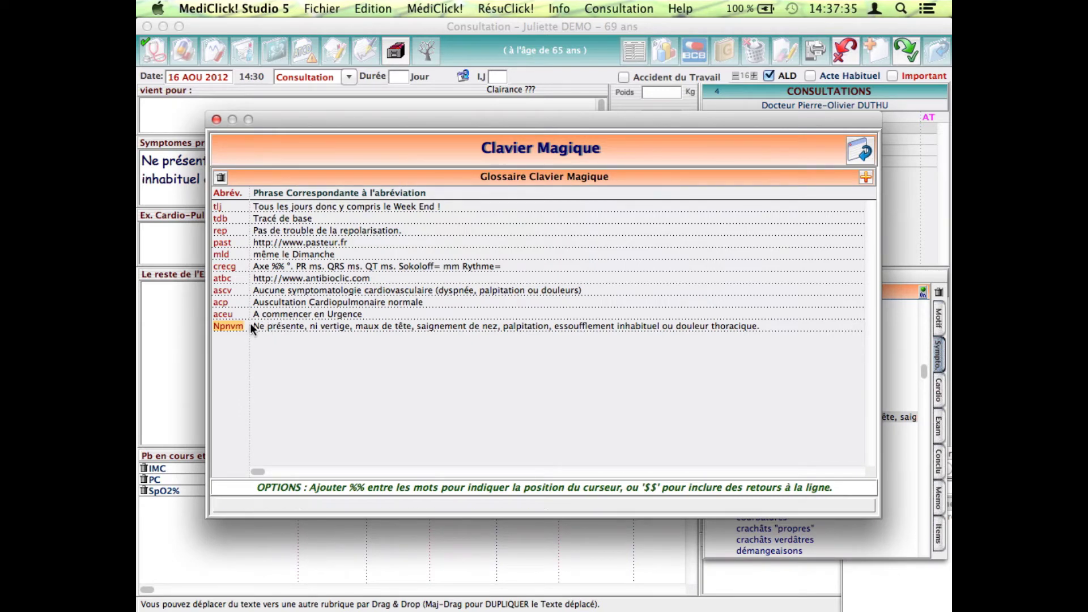
Step: Set the new Clavier Magique phrase's abbreviation to "arien" and return to the consultation
{"action": "left_click_drag", "start_coordinate": [252, 328], "coordinate": [761, 324]}
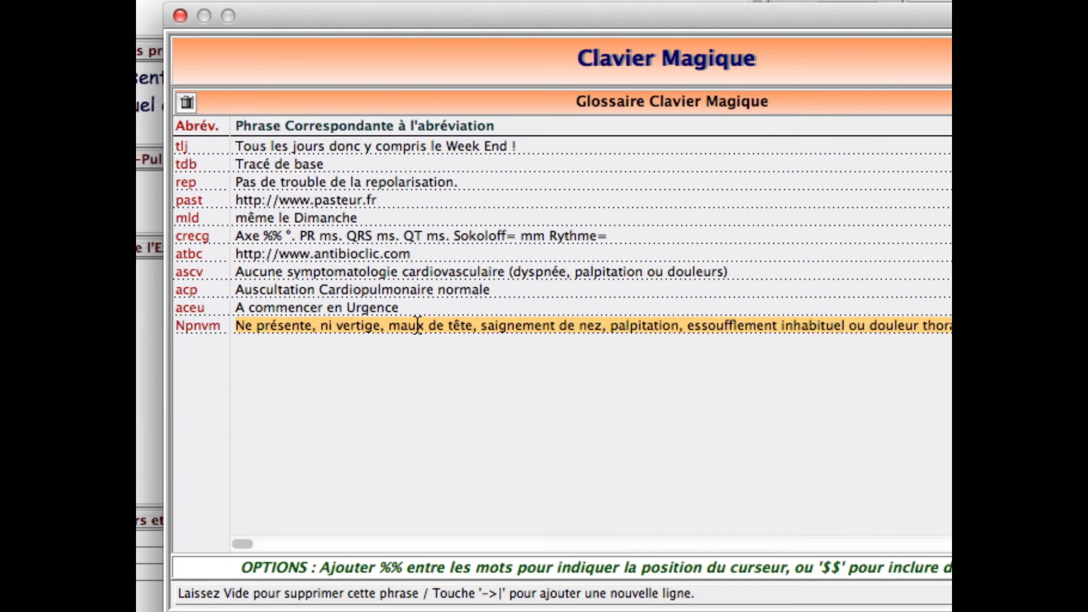
{"action": "left_click", "coordinate": [223, 326]}
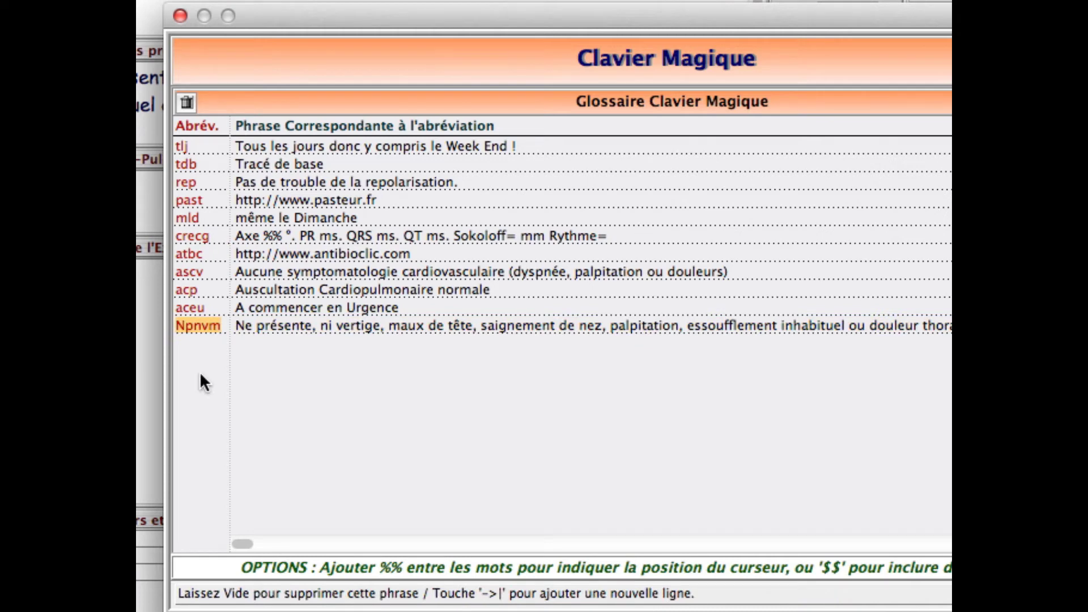
{"action": "type", "text": "arien"}
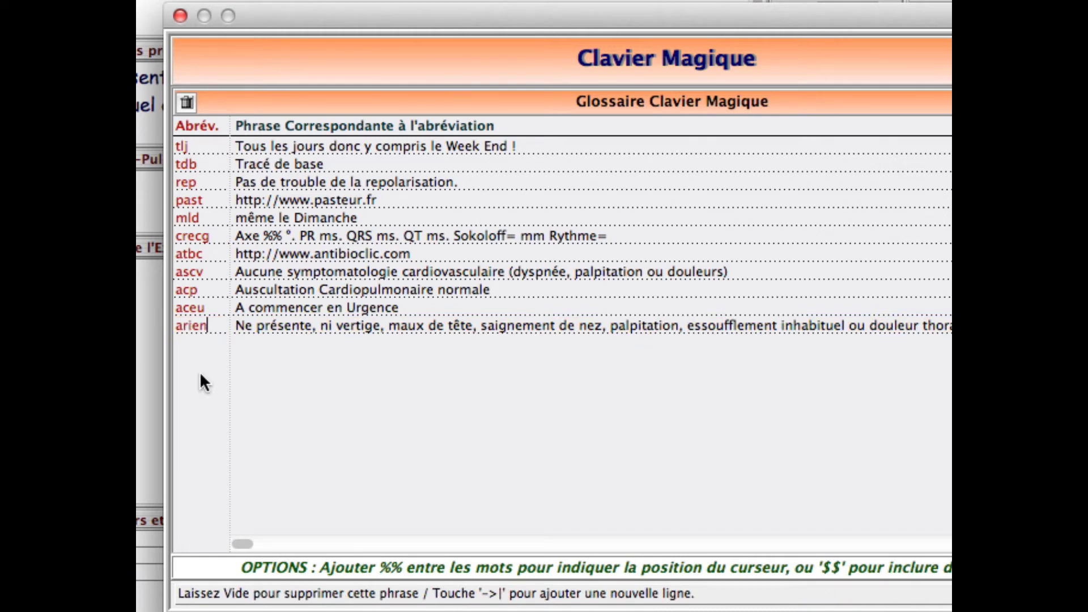
{"action": "key", "text": "Tab"}
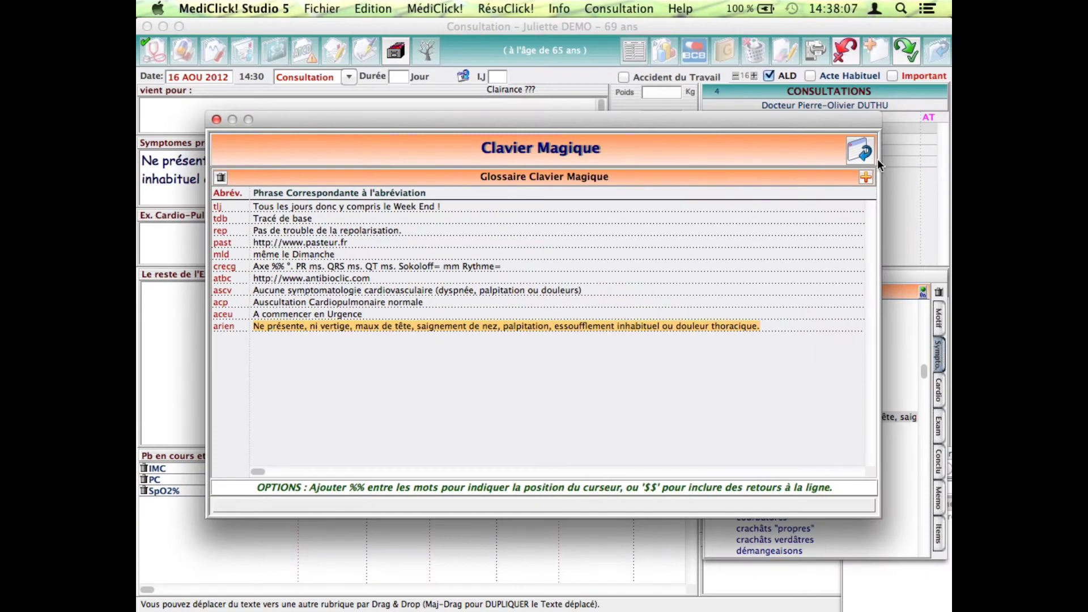
{"action": "left_click", "coordinate": [865, 154]}
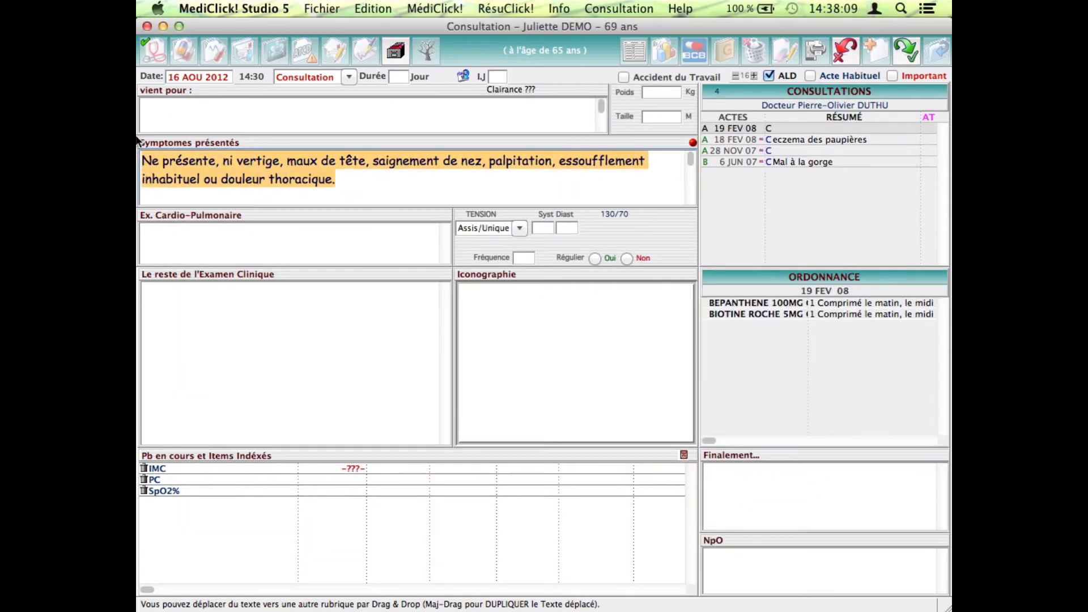
Step: Clear Symptomes présentés, refill it by expanding the abbreviation "arien", and add the filler text "efjiefjeifje" after the sentence
{"action": "key", "text": "BackSpace"}
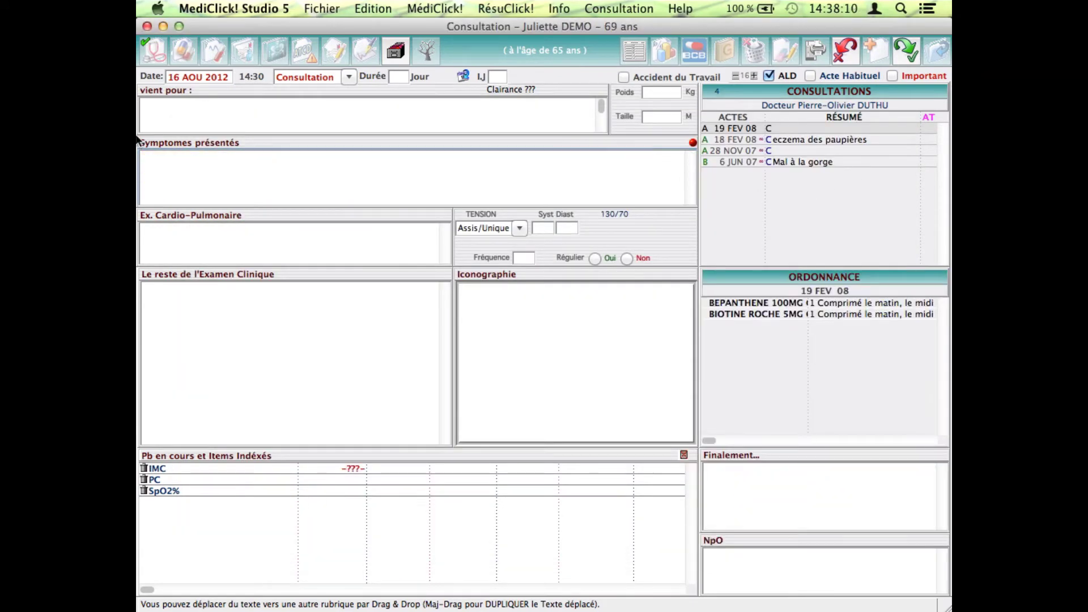
{"action": "left_click", "coordinate": [254, 234]}
{"action": "left_click", "coordinate": [235, 187]}
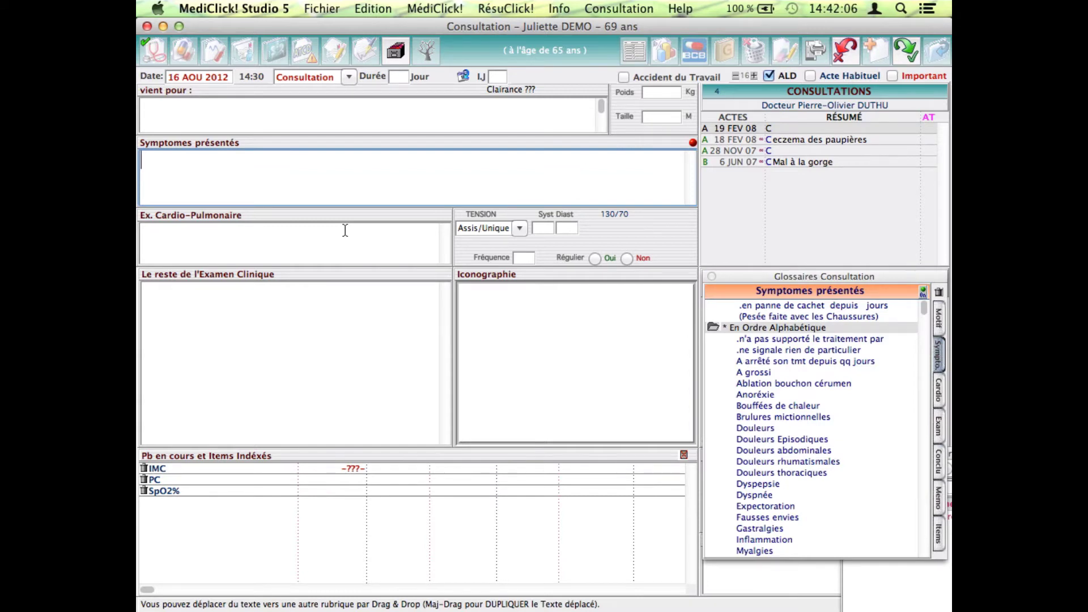
{"action": "type", "text": "arien"}
{"action": "key", "text": "space"}
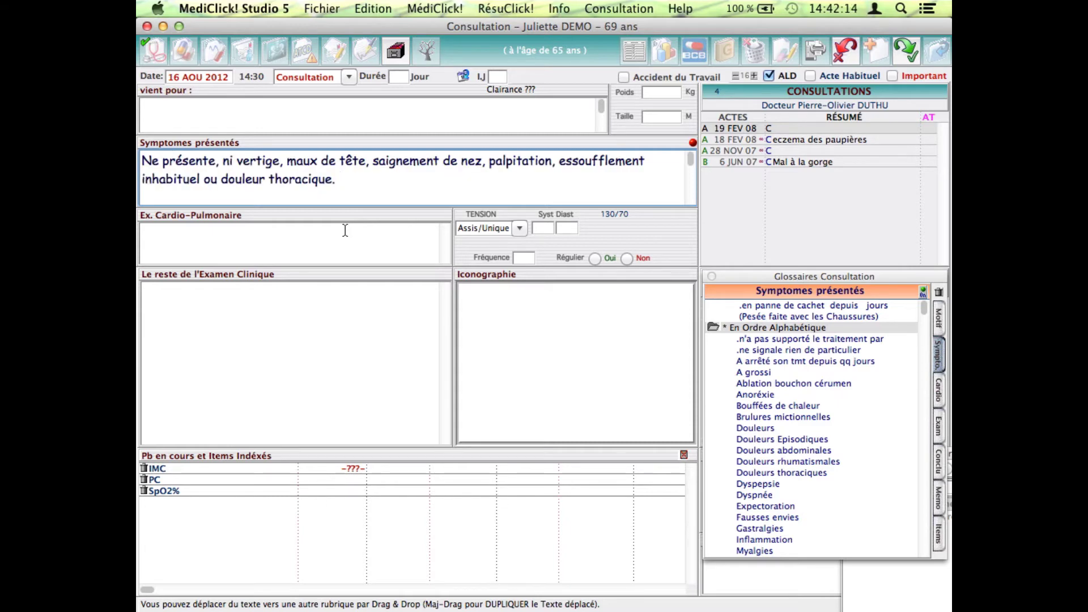
{"action": "type", "text": "efjiefjeifje"}
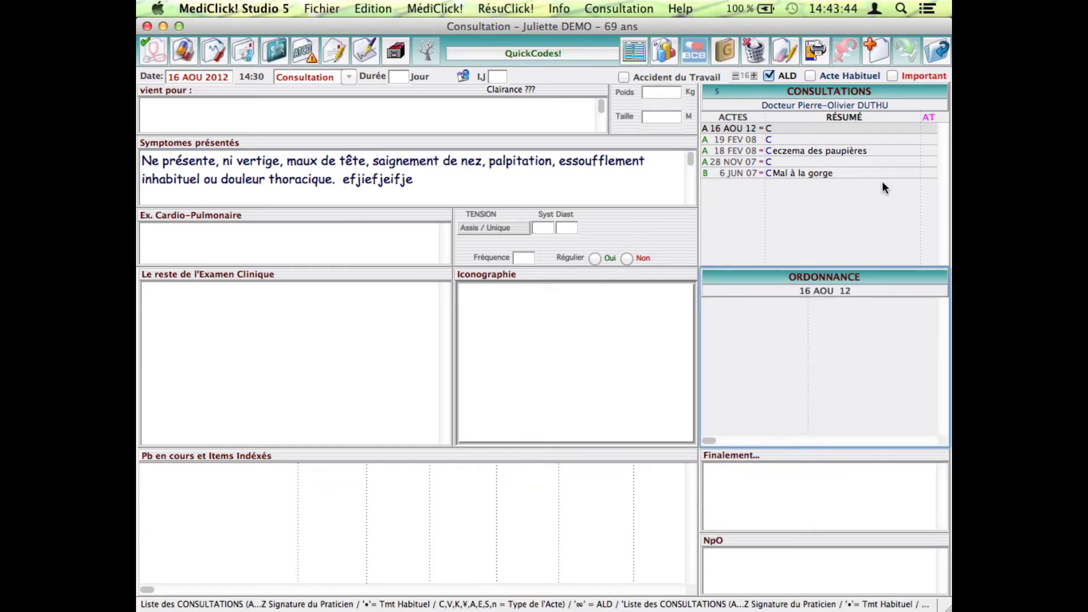
Step: Open the Clavier Magique glossary from the consultation
{"action": "left_click_drag", "start_coordinate": [365, 161], "coordinate": [393, 148]}
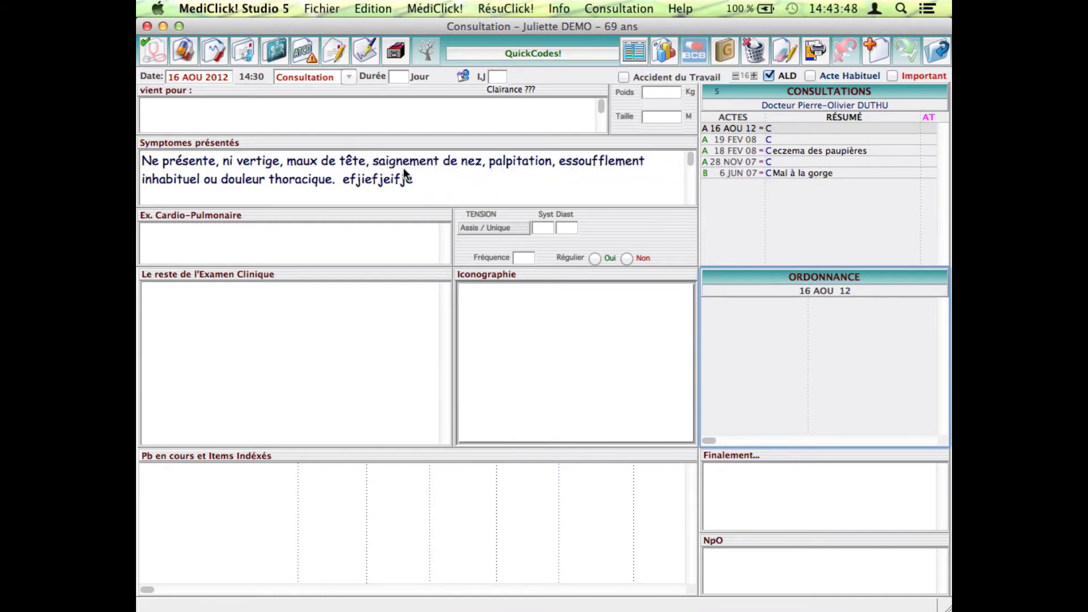
{"action": "left_click", "coordinate": [325, 6]}
{"action": "mouse_move", "coordinate": [322, 70]}
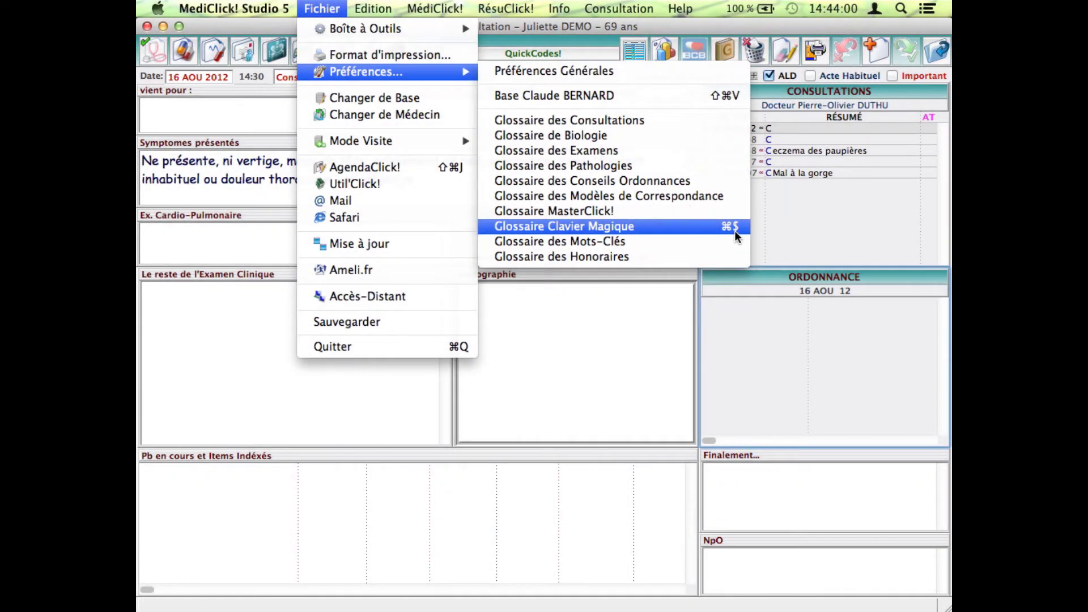
{"action": "left_click", "coordinate": [321, 7]}
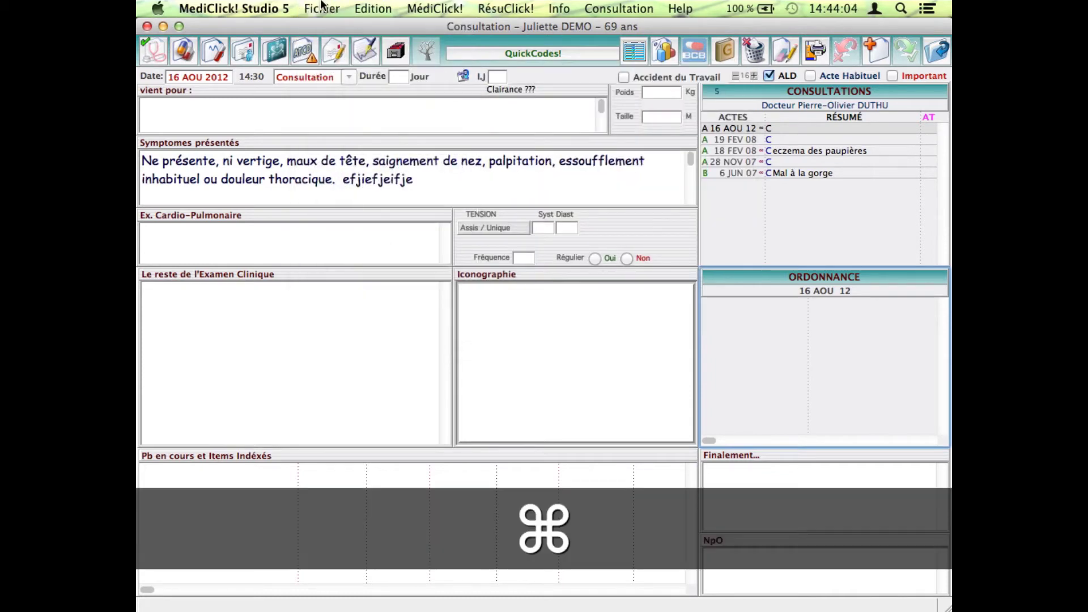
{"action": "key", "text": "super+dollar"}
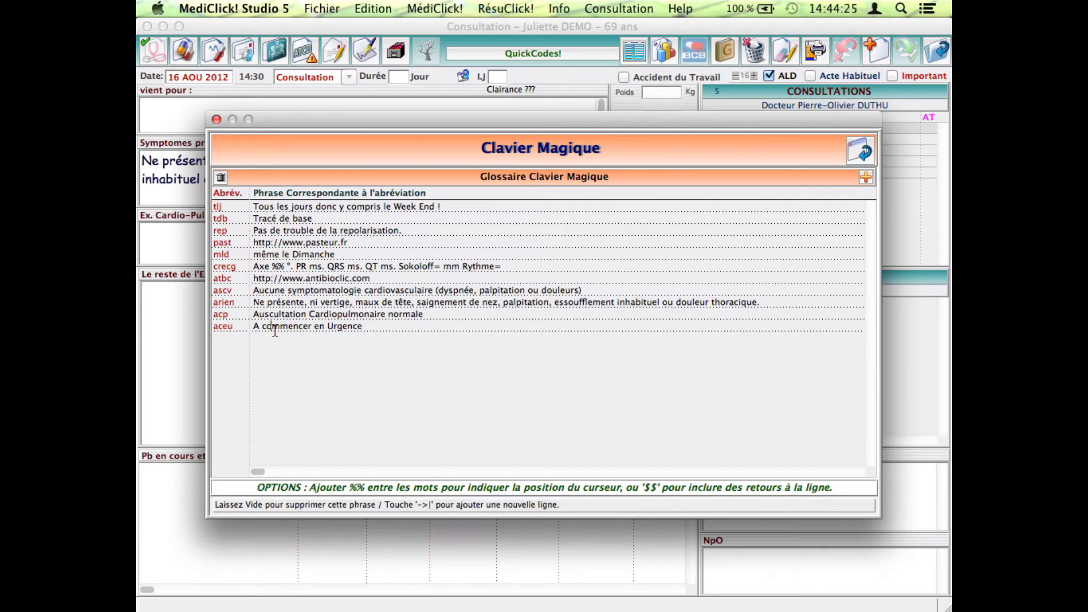
Step: Delete the "aceu" entry ("A commencer en Urgence") from the Clavier Magique glossary
{"action": "left_click", "coordinate": [271, 326]}
{"action": "left_click", "coordinate": [221, 177]}
{"action": "left_click", "coordinate": [294, 218]}
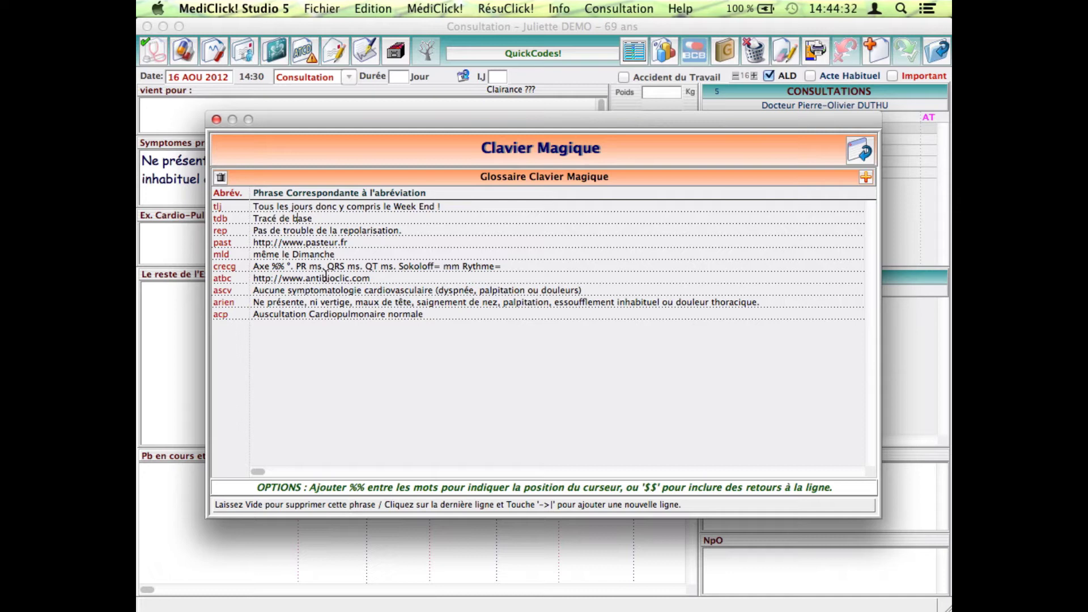
Step: Add a Clavier Magique entry after the last line with abbreviation "aaaa" and phrase "je ne sais pas quoi dire !"
{"action": "left_click", "coordinate": [431, 317]}
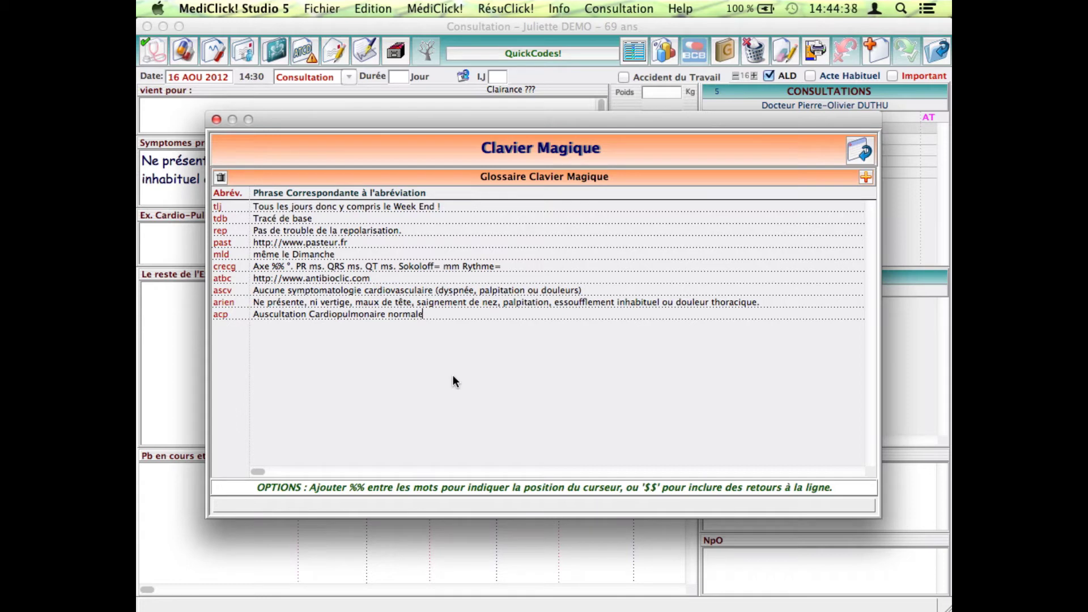
{"action": "key", "text": "Return"}
{"action": "type", "text": "aaaa"}
{"action": "type", "text": " je ne sais pas"}
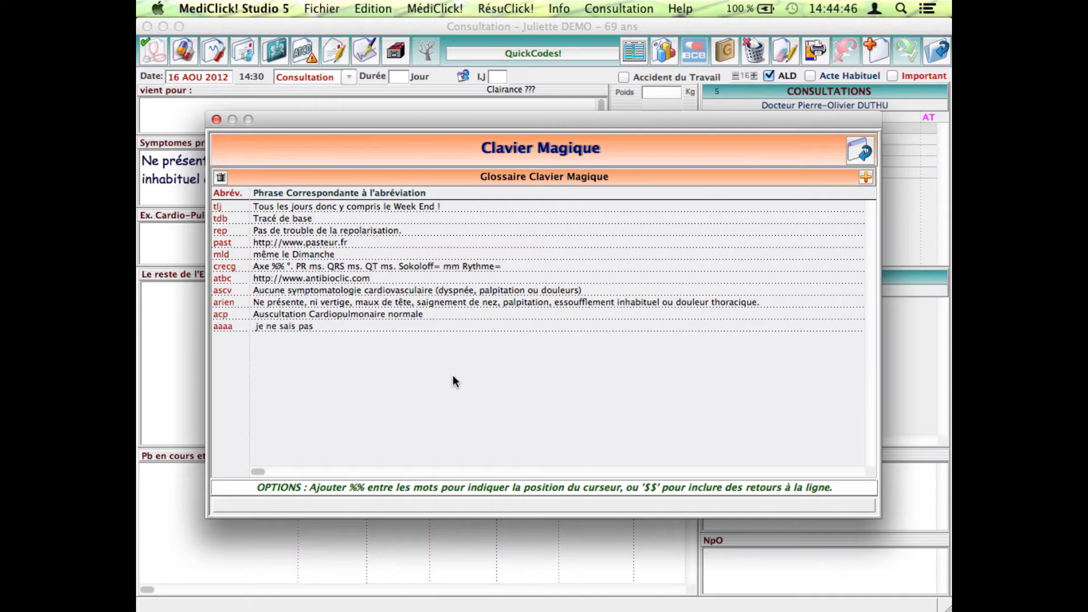
{"action": "type", "text": " quoi dire !"}
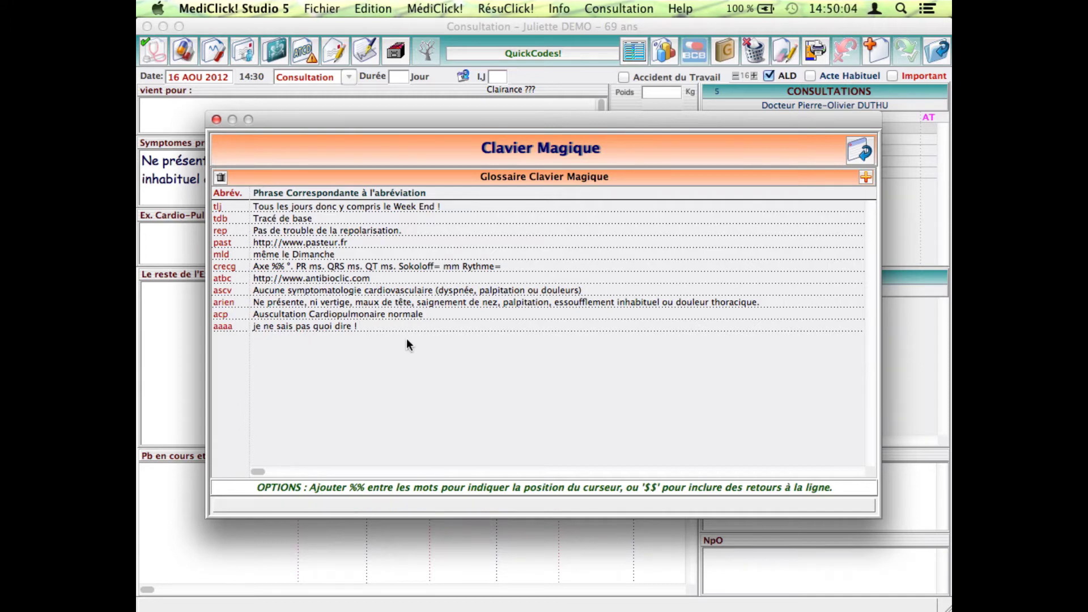
Step: Add another Clavier Magique entry with abbreviation "eva" and phrase "Si situe à sur l'EVA"
{"action": "key", "text": "Tab"}
{"action": "type", "text": "ev"}
{"action": "key", "text": "BackSpace"}
{"action": "key", "text": "BackSpace"}
{"action": "type", "text": "a"}
{"action": "key", "text": "Tab"}
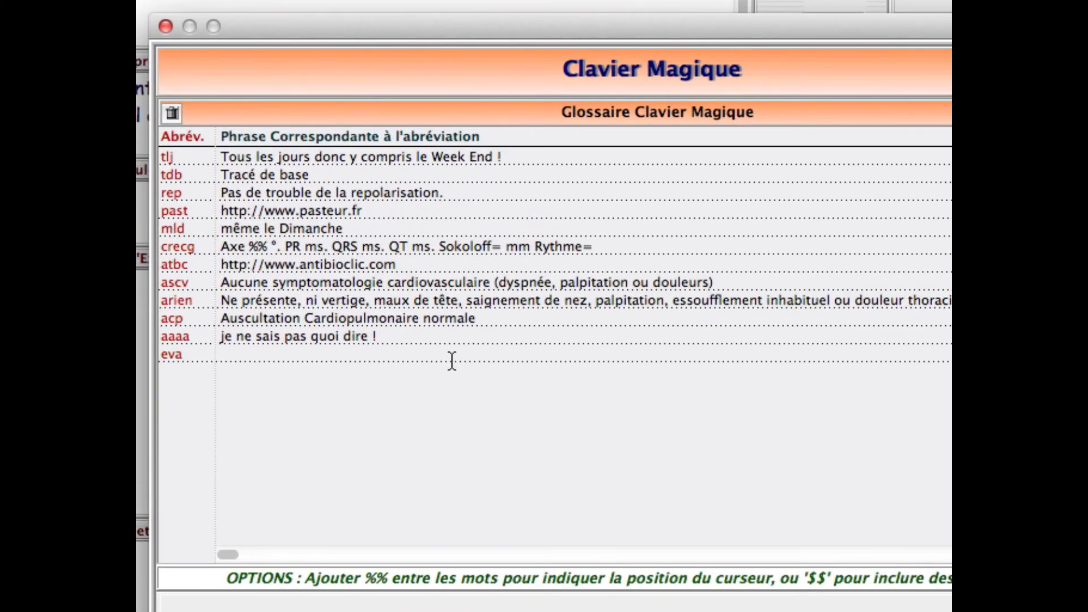
{"action": "type", "text": "Si situe à sur"}
{"action": "type", "text": "l'EV"}
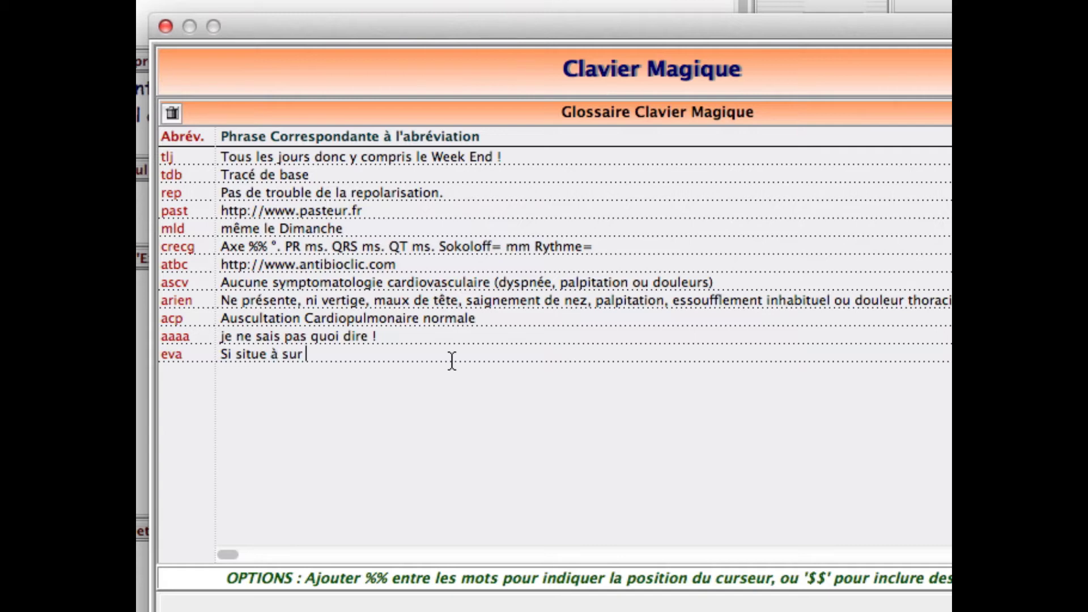
{"action": "type", "text": "A"}
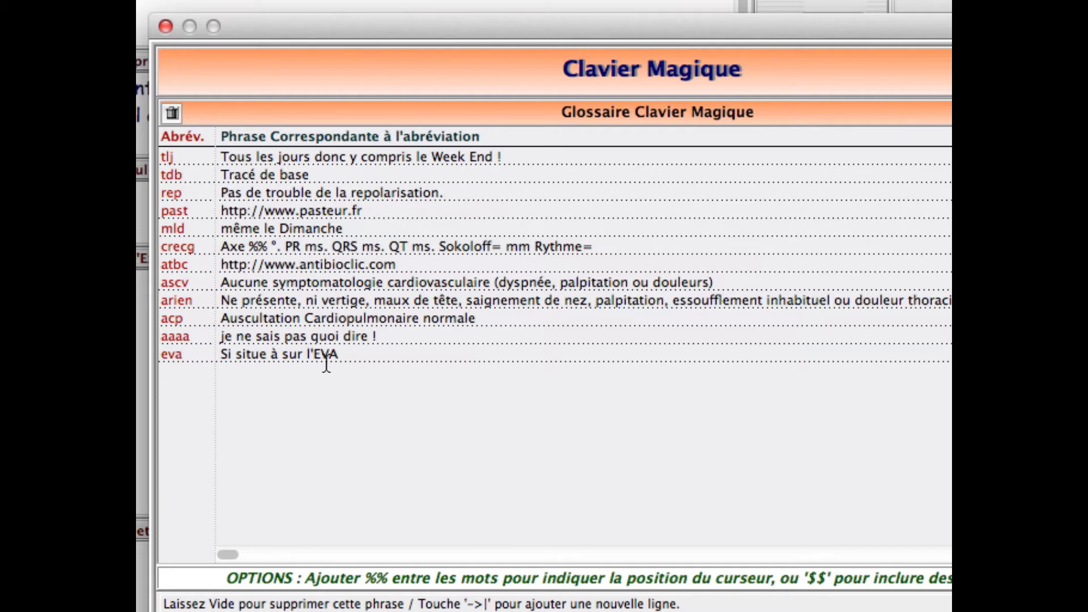
Step: Insert the cursor marker "%%" between "à" and "sur" in the eva phrase and close the glossary
{"action": "left_click", "coordinate": [280, 356]}
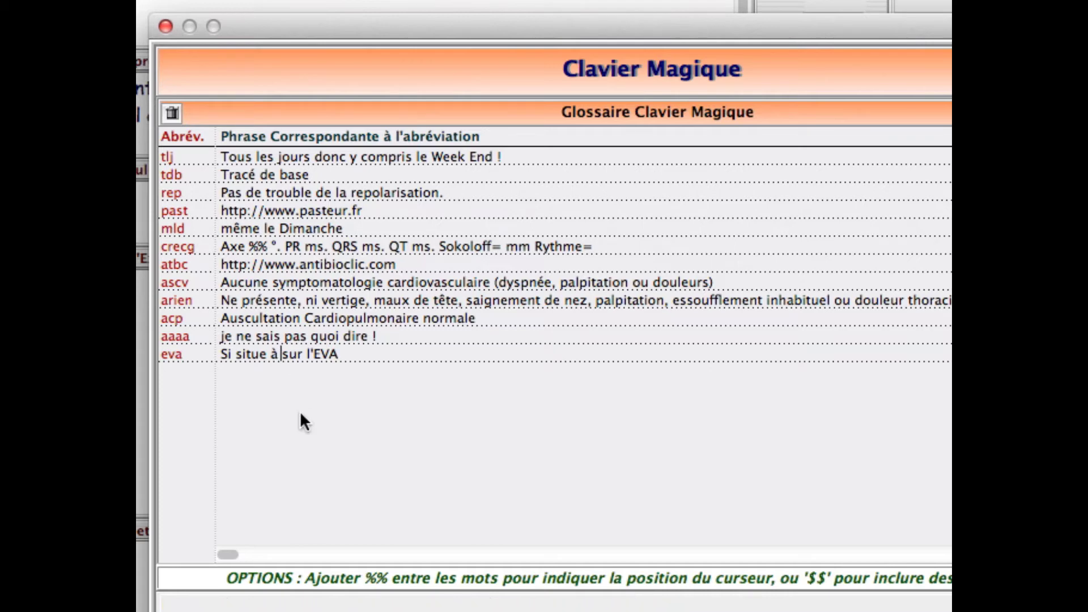
{"action": "type", "text": "%%"}
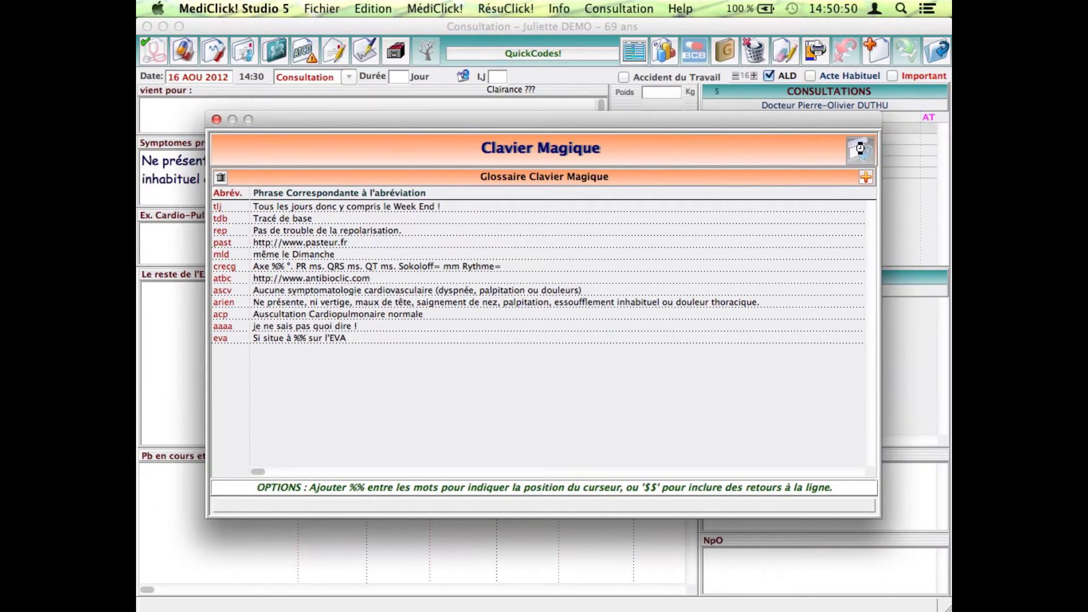
{"action": "left_click", "coordinate": [1083, 59]}
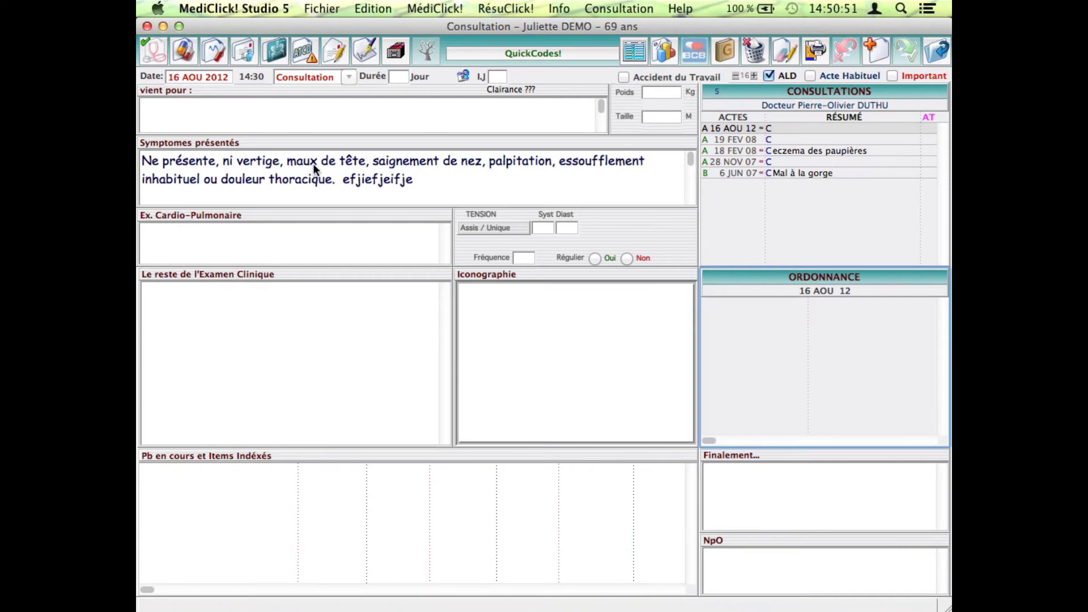
Step: Reopen the 16 AOU 2012 consultation for editing, replace "efjiefjeifje" with the expanded "eva" phrase, and enter 4 as its score
{"action": "left_click", "coordinate": [783, 54]}
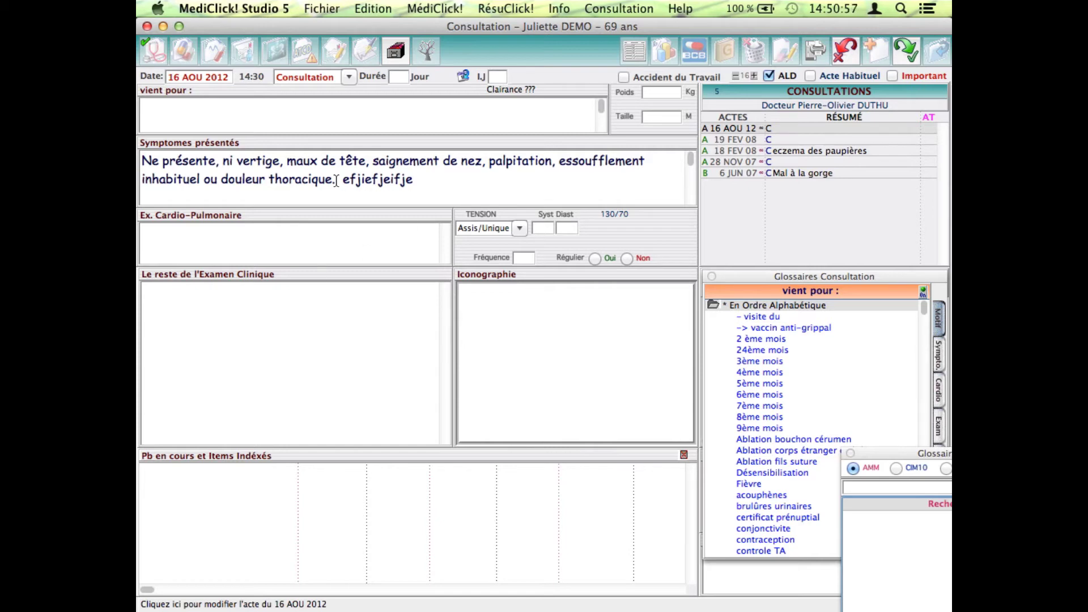
{"action": "left_click_drag", "start_coordinate": [336, 180], "coordinate": [515, 179]}
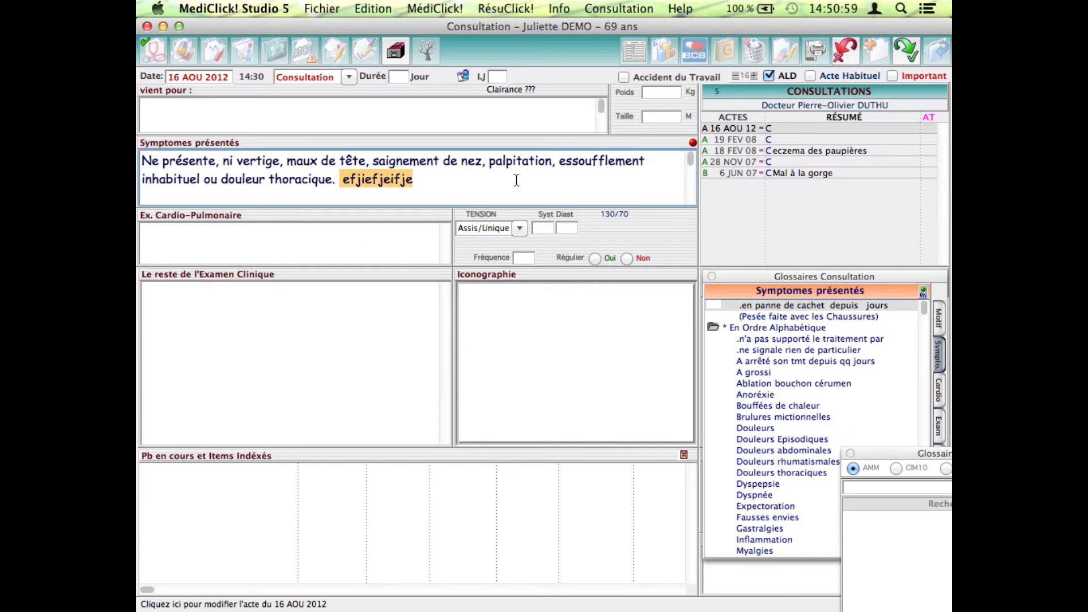
{"action": "type", "text": "eva"}
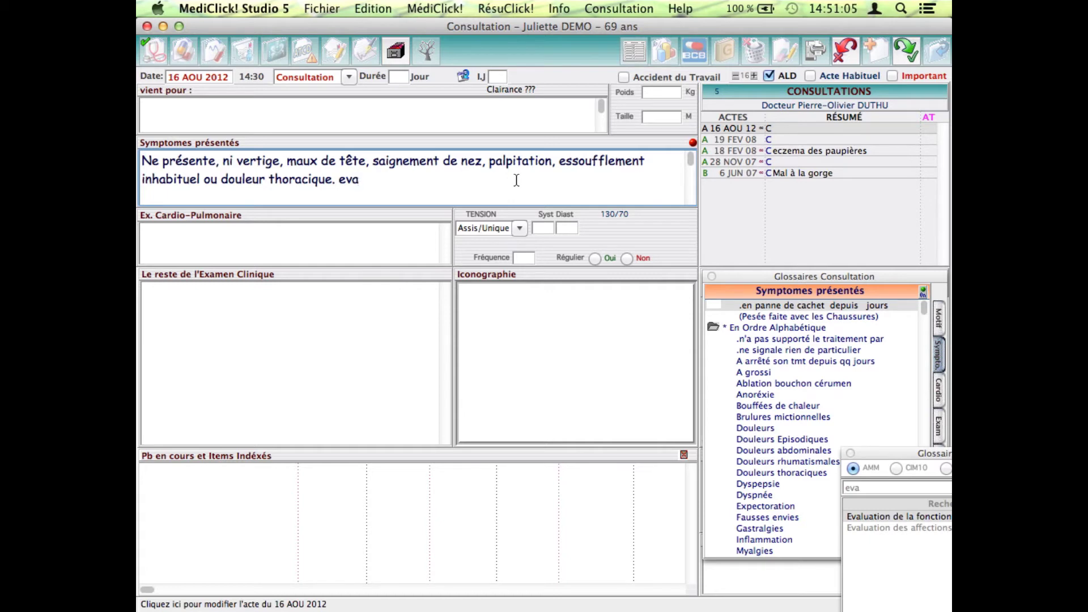
{"action": "key", "text": "Tab"}
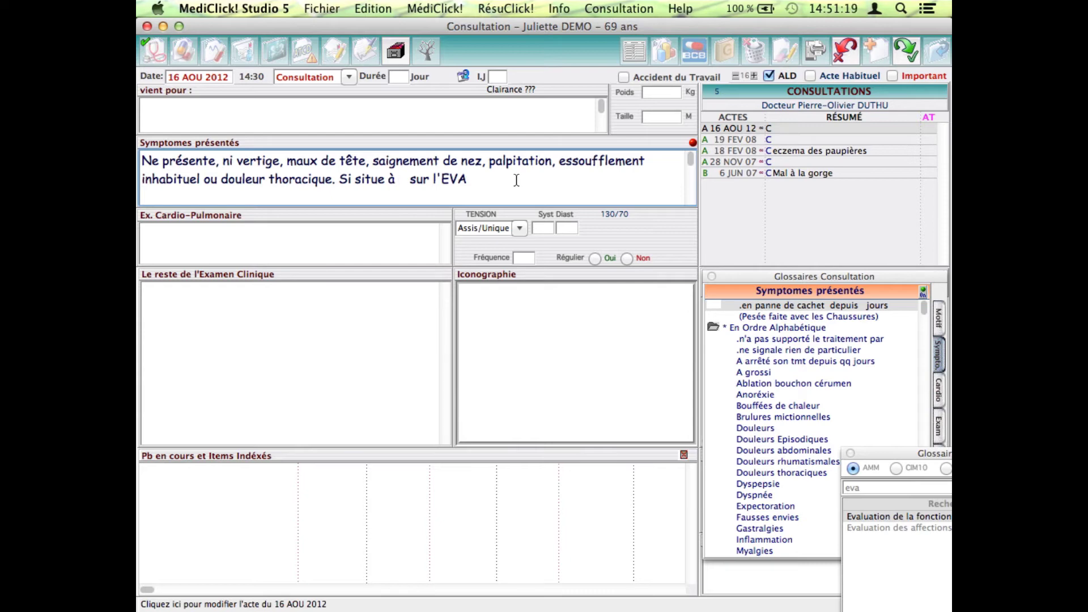
{"action": "type", "text": "4"}
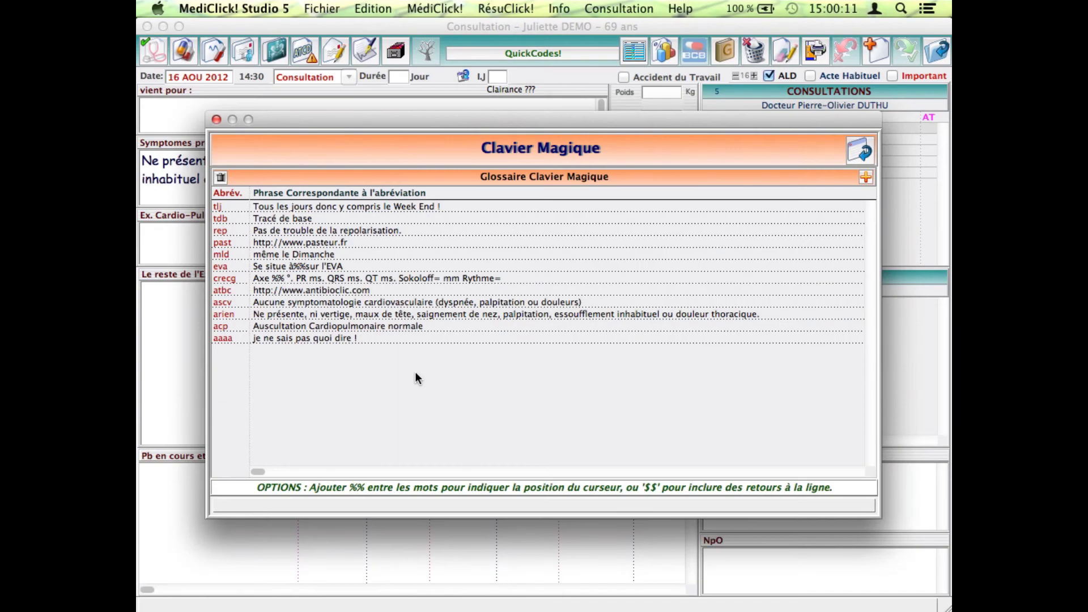
Step: In the crecg phrase, insert the line-break marker "$$" before "PR" and replace the space before "QRS" with "$$"
{"action": "left_click", "coordinate": [253, 277]}
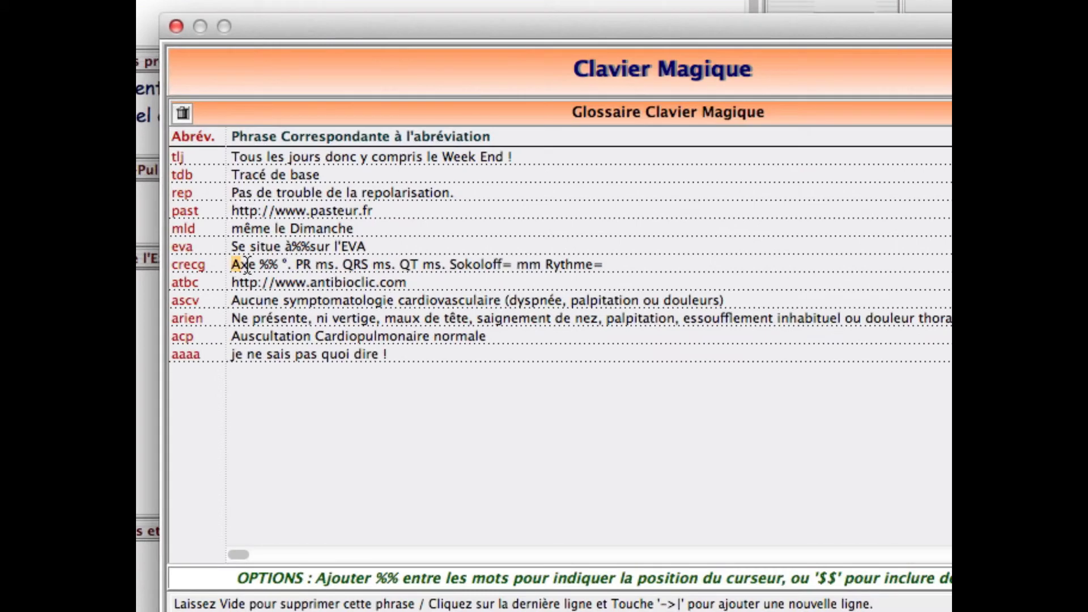
{"action": "left_click_drag", "start_coordinate": [247, 272], "coordinate": [580, 270]}
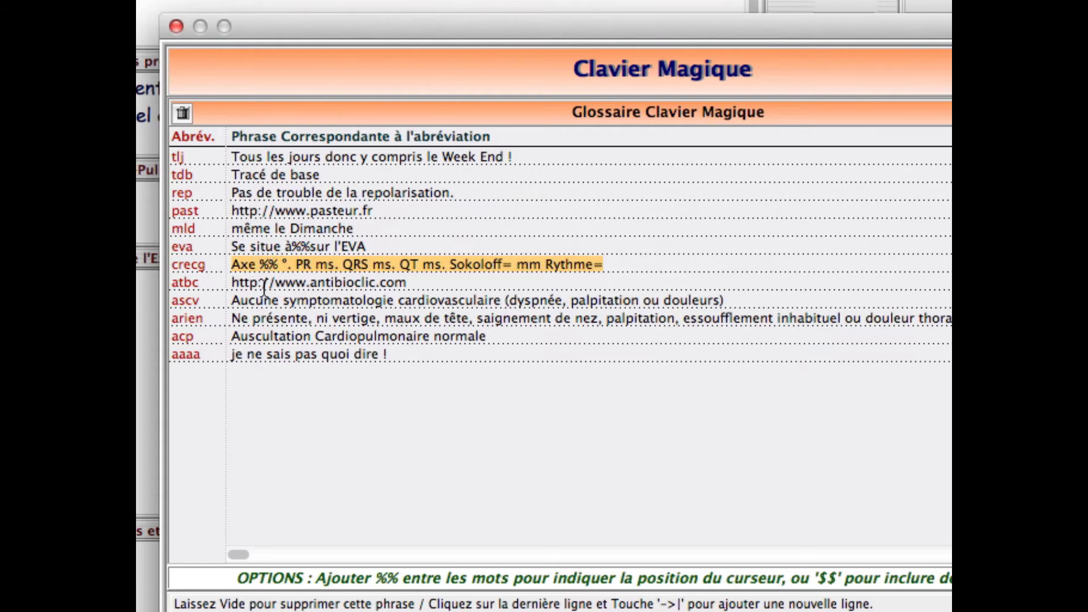
{"action": "left_click", "coordinate": [295, 264]}
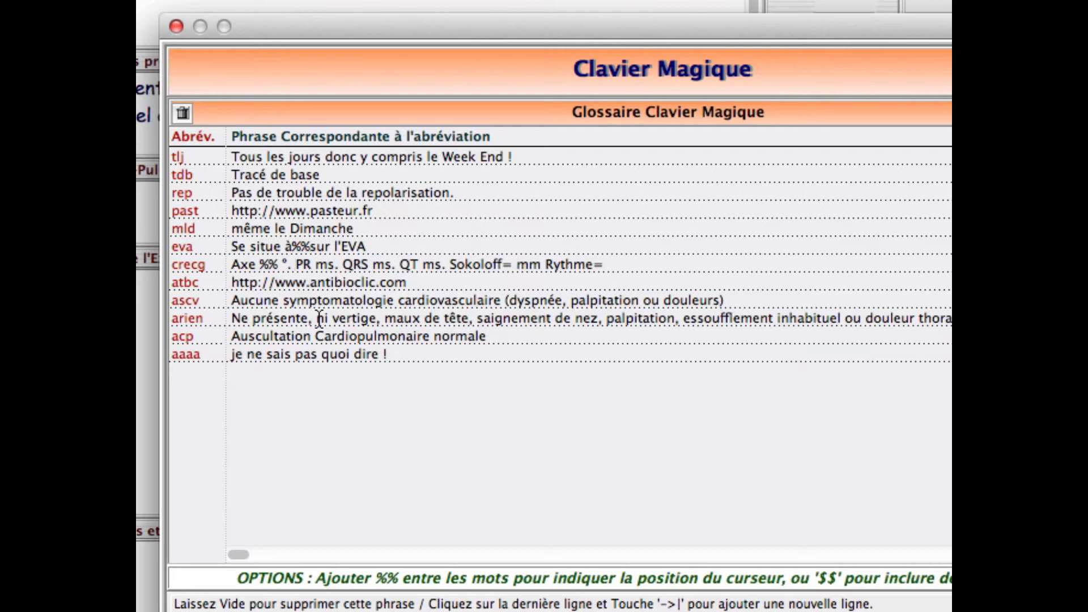
{"action": "type", "text": "$$"}
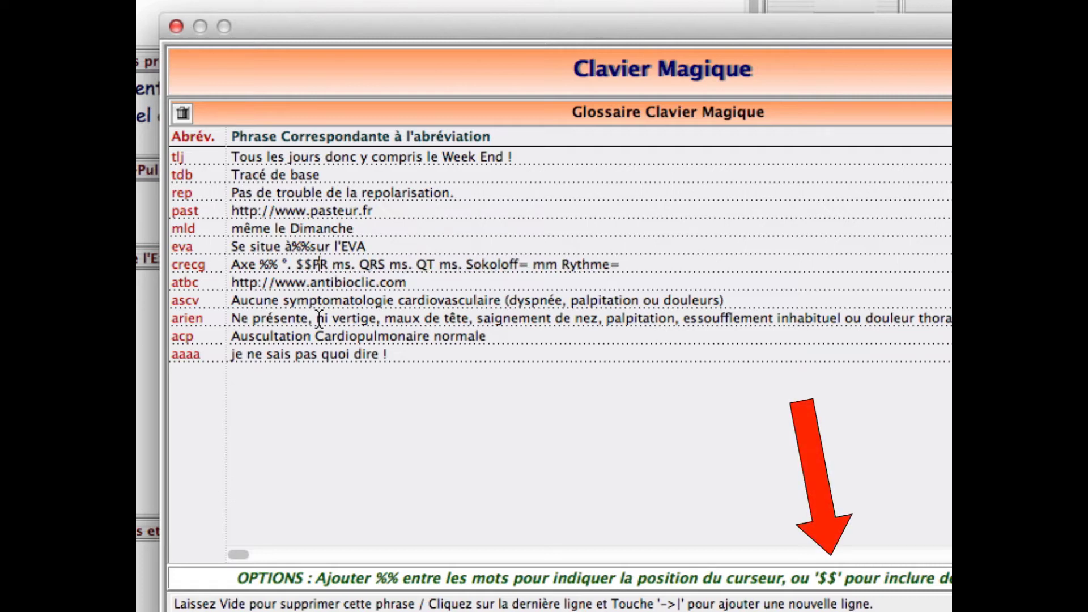
{"action": "key", "text": "Right"}
{"action": "key", "text": "Right"}
{"action": "key", "text": "Right"}
{"action": "key", "text": "Right"}
{"action": "key", "text": "Right"}
{"action": "key", "text": "Right"}
{"action": "key", "text": "BackSpace"}
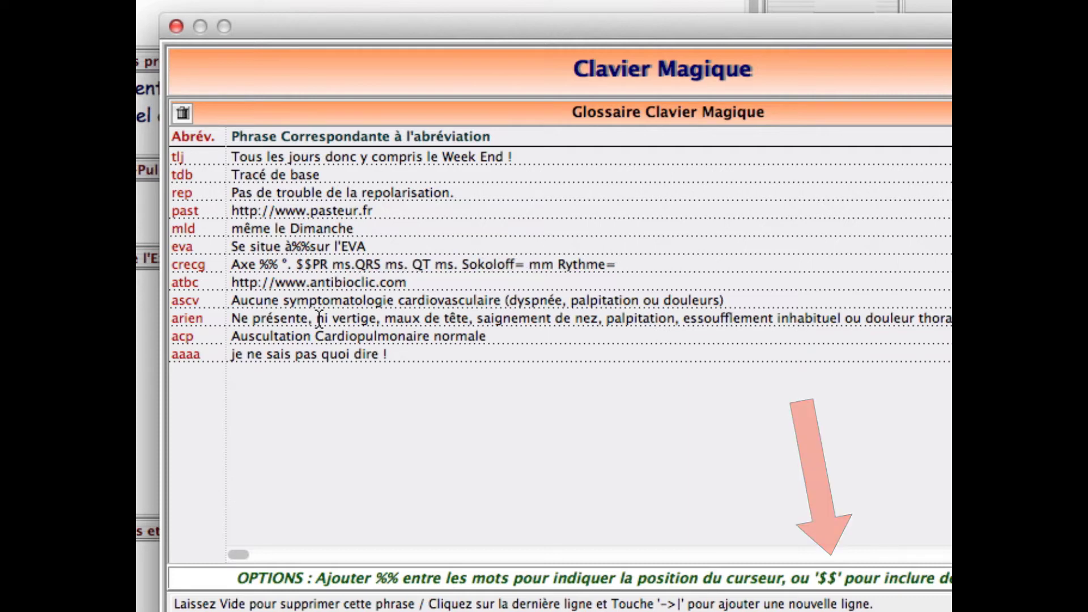
{"action": "type", "text": "$$"}
Step: Replace the spaces before "QT" and "Sokoloff" in the crecg phrase with "$$" line-break markers
{"action": "key", "text": "Right"}
{"action": "key", "text": "Right"}
{"action": "key", "text": "Right"}
{"action": "key", "text": "Right"}
{"action": "key", "text": "Right"}
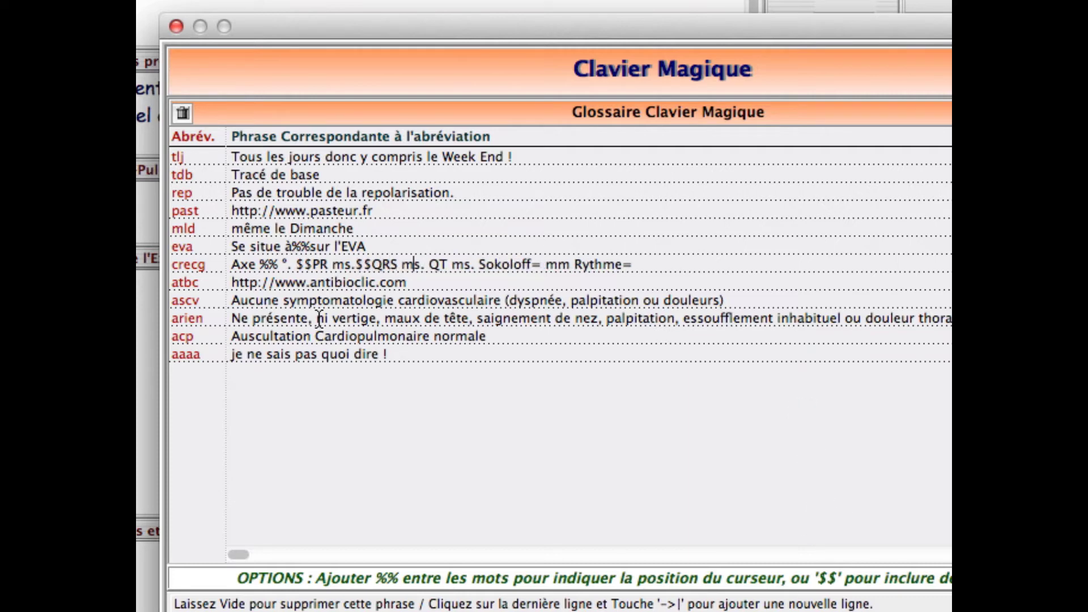
{"action": "key", "text": "Right"}
{"action": "key", "text": "Right"}
{"action": "key", "text": "BackSpace"}
{"action": "type", "text": "$$"}
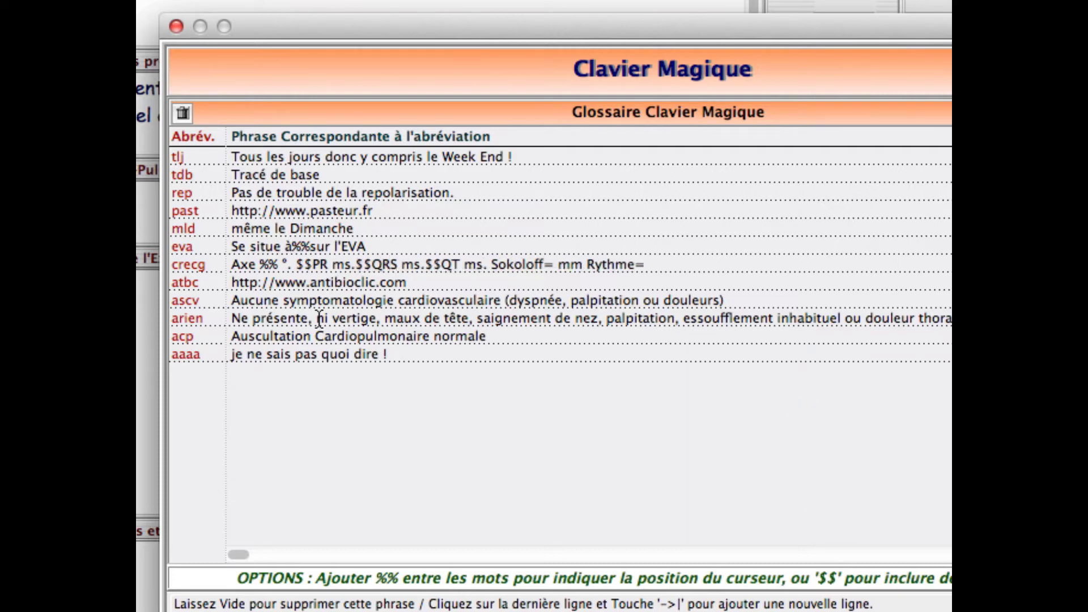
{"action": "key", "text": "Right"}
{"action": "key", "text": "Right"}
{"action": "key", "text": "Right"}
{"action": "key", "text": "Right"}
{"action": "key", "text": "Right"}
{"action": "key", "text": "Right"}
{"action": "key", "text": "Right"}
{"action": "key", "text": "BackSpace"}
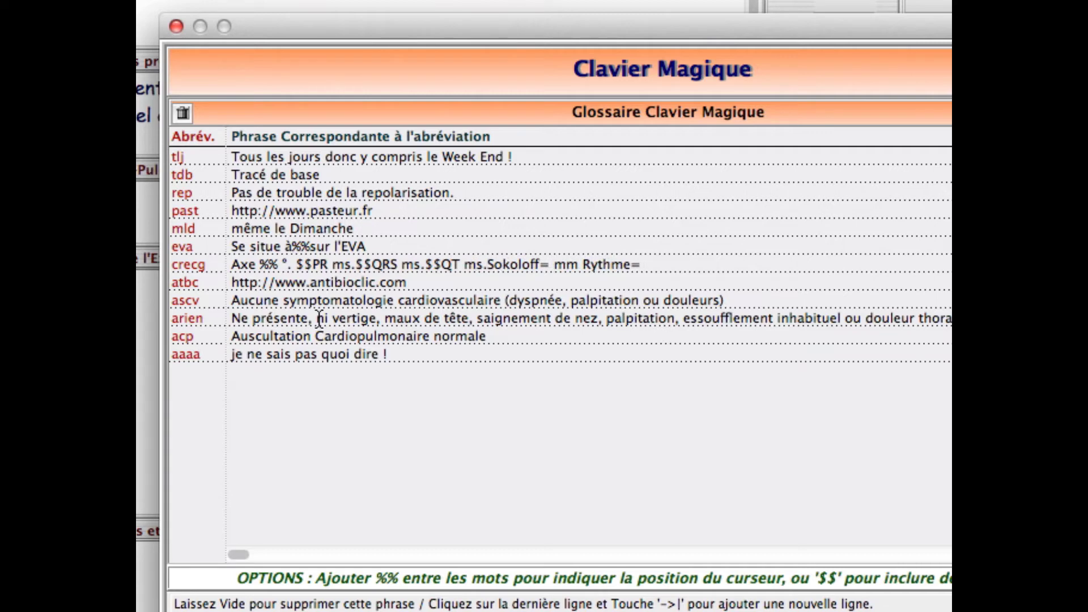
{"action": "type", "text": "$$"}
Step: Replace the space before "Rythme" in the crecg phrase with "$$" and close the glossary
{"action": "key", "text": "Right"}
{"action": "key", "text": "Right"}
{"action": "key", "text": "Right"}
{"action": "key", "text": "Right"}
{"action": "key", "text": "Right"}
{"action": "key", "text": "Right"}
{"action": "key", "text": "Right"}
{"action": "key", "text": "Right"}
{"action": "key", "text": "Right"}
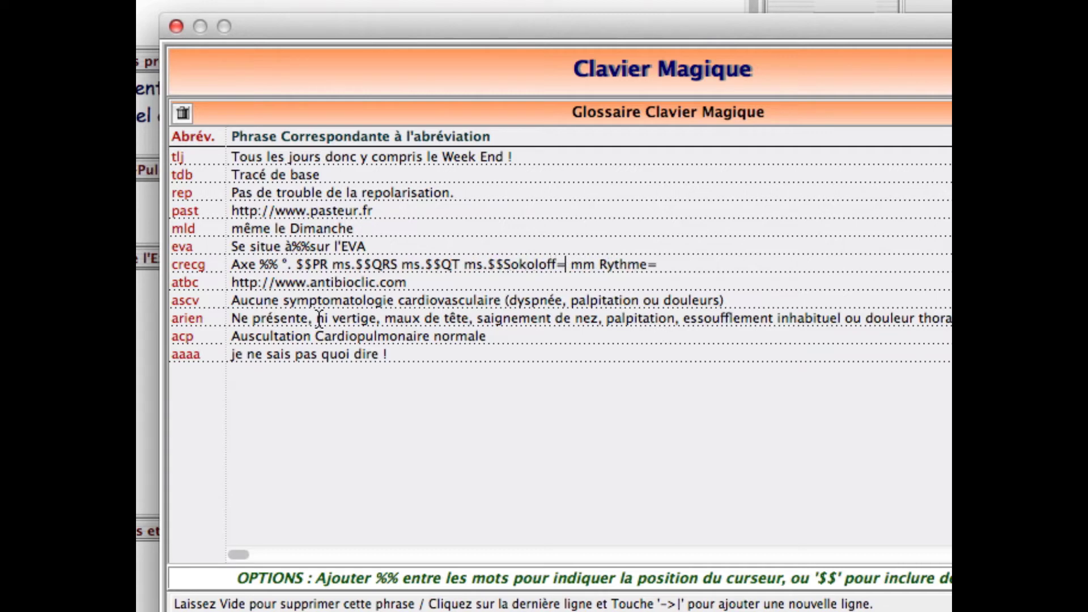
{"action": "key", "text": "Right"}
{"action": "key", "text": "Right"}
{"action": "key", "text": "Right"}
{"action": "key", "text": "Right"}
{"action": "key", "text": "BackSpace"}
{"action": "type", "text": "$$"}
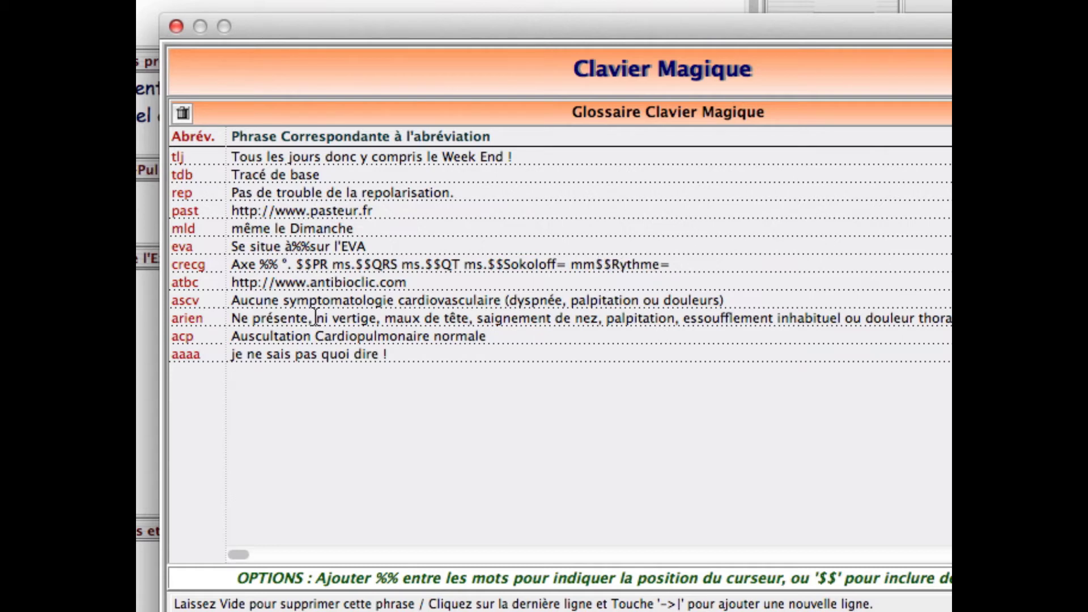
{"action": "double_click", "coordinate": [268, 266]}
{"action": "left_click", "coordinate": [708, 271]}
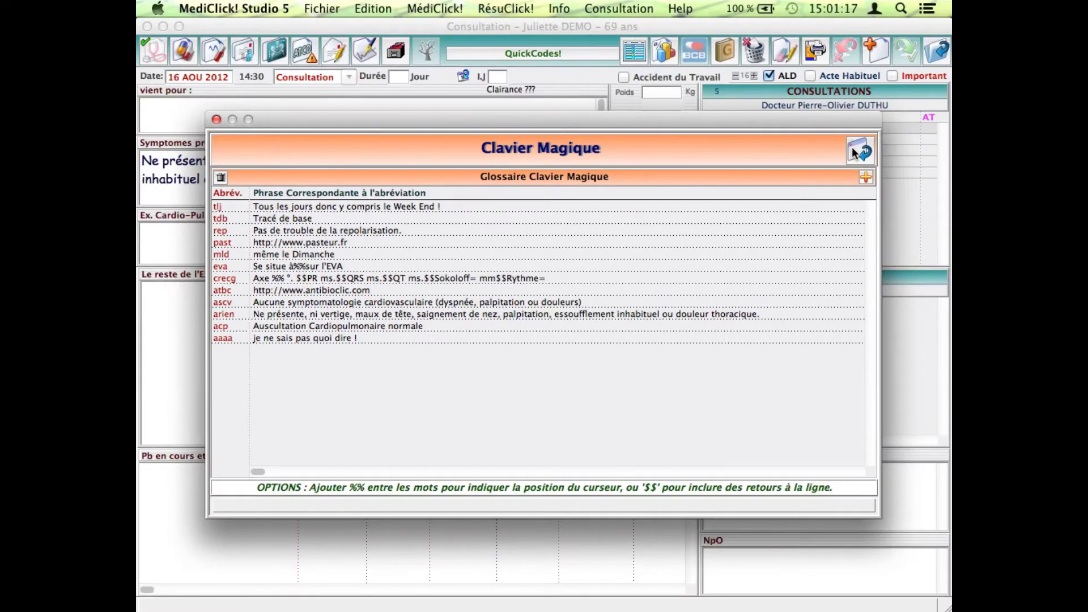
{"action": "left_click", "coordinate": [852, 148]}
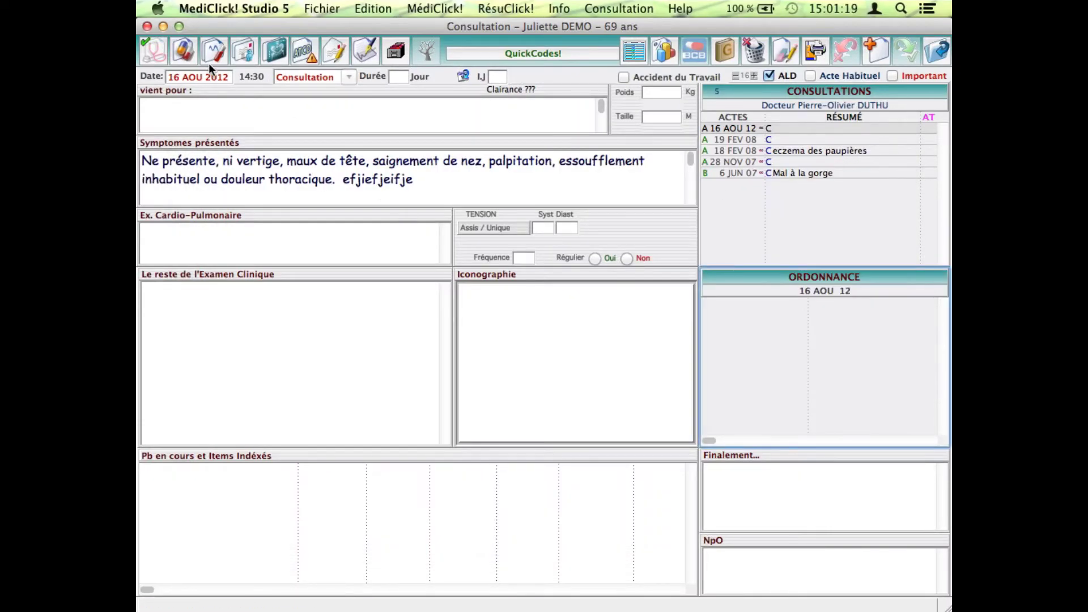
Step: Create a new document in Examens Complémentaires & Prévention with ECG as the exam
{"action": "left_click", "coordinate": [276, 52]}
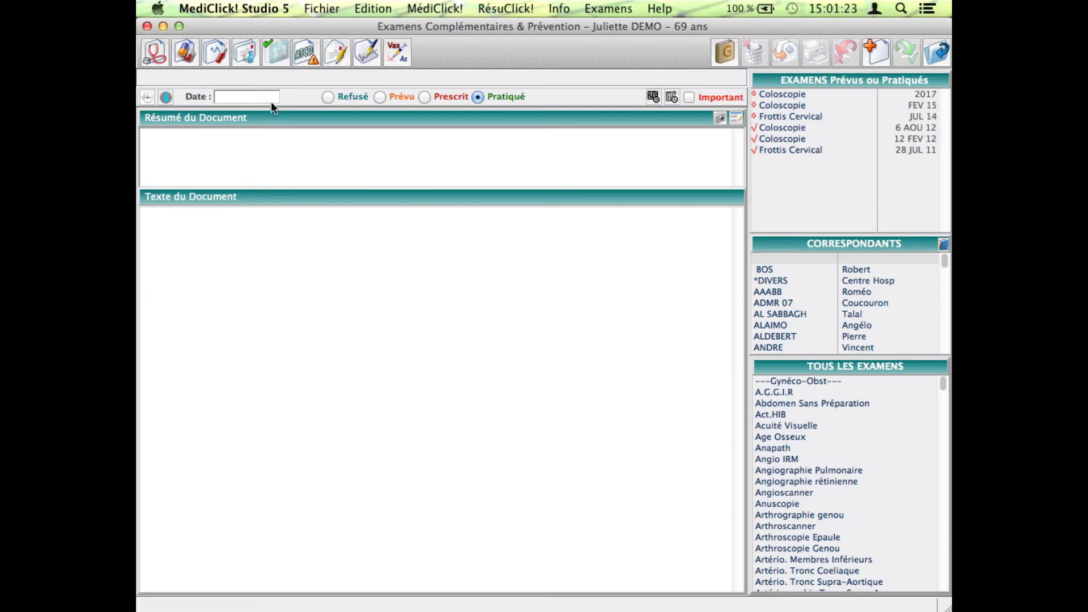
{"action": "left_click", "coordinate": [882, 57]}
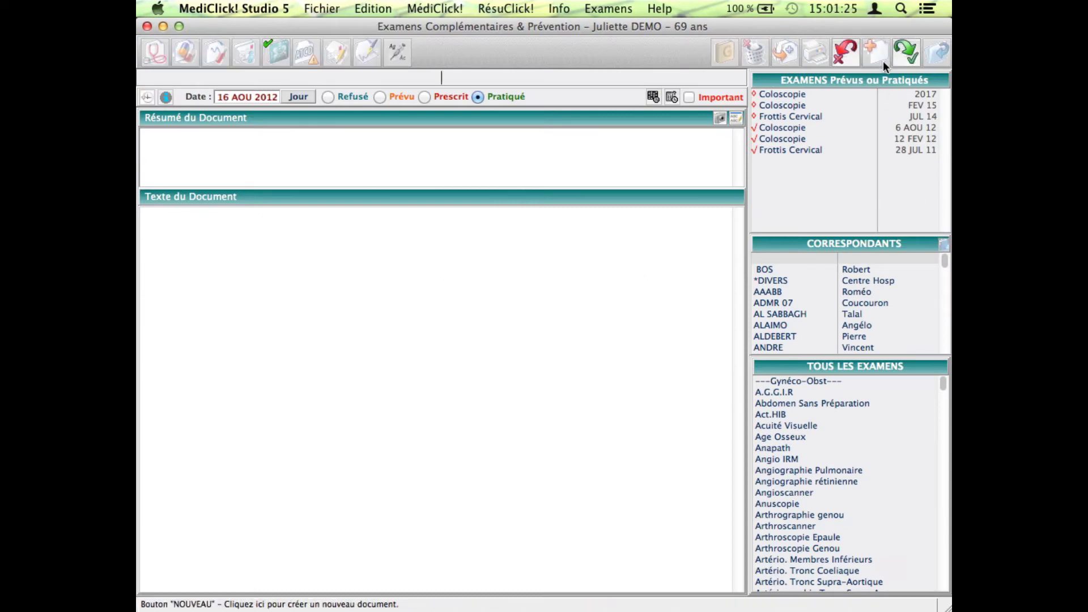
{"action": "type", "text": "ECG"}
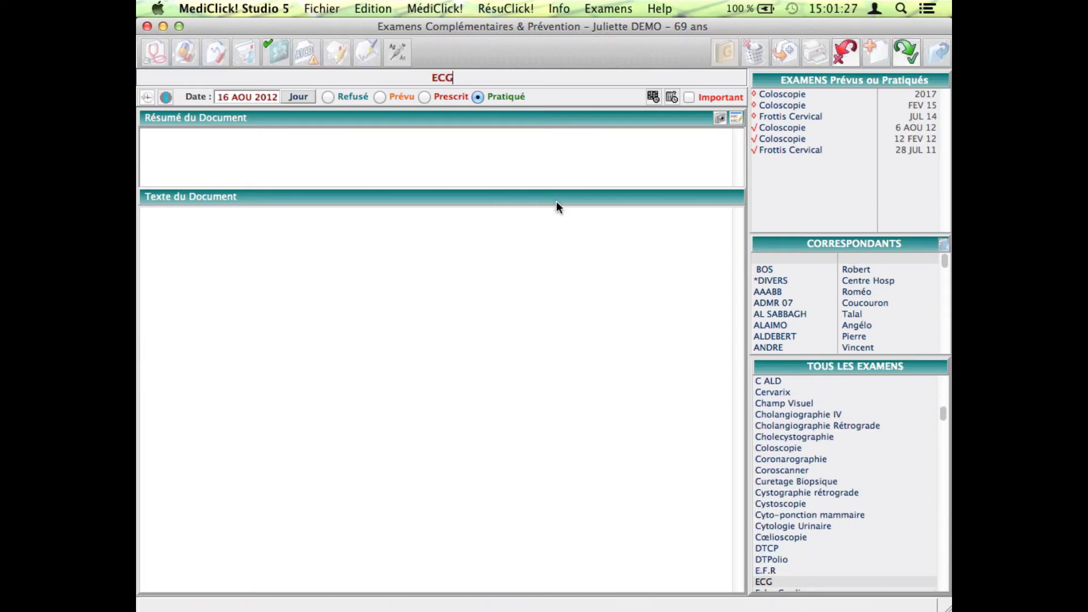
{"action": "left_click", "coordinate": [777, 580]}
{"action": "left_click", "coordinate": [281, 250]}
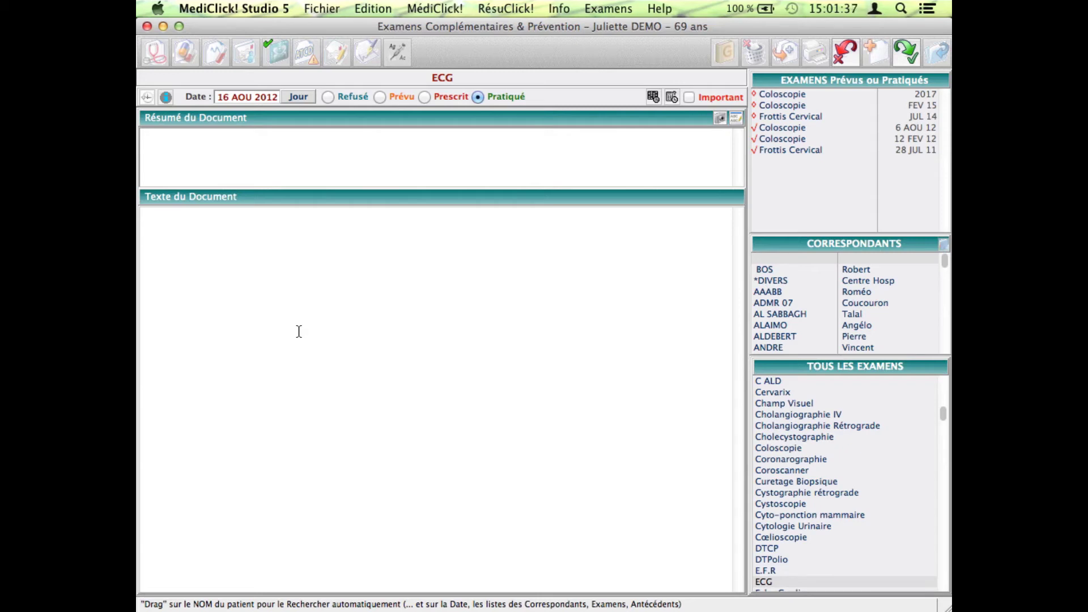
Step: Expand "crecg" in the document text and enter 34 for the Axe and 23 for PR
{"action": "type", "text": "crecg"}
{"action": "key", "text": "Tab"}
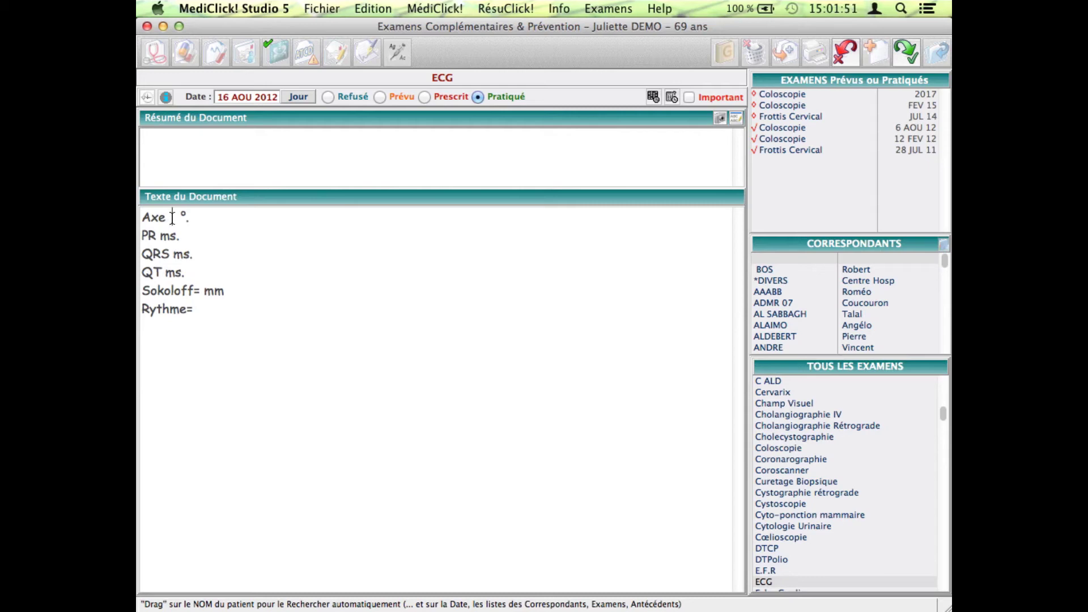
{"action": "type", "text": "34"}
{"action": "left_click", "coordinate": [157, 236]}
{"action": "type", "text": "23"}
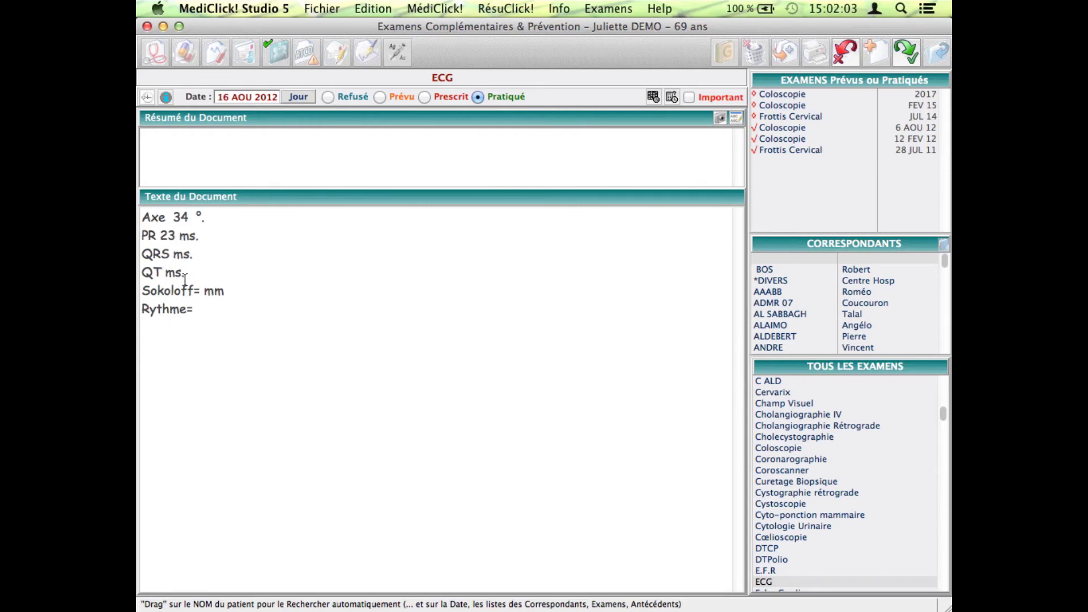
Step: Enter 3345 for QRS, 34 for QT, 55 for Sokoloff and "sinusal" for Rythme, and validate the ECG document
{"action": "left_click", "coordinate": [169, 259]}
{"action": "type", "text": "3345"}
{"action": "left_click", "coordinate": [165, 272]}
{"action": "type", "text": "34"}
{"action": "left_click", "coordinate": [199, 292]}
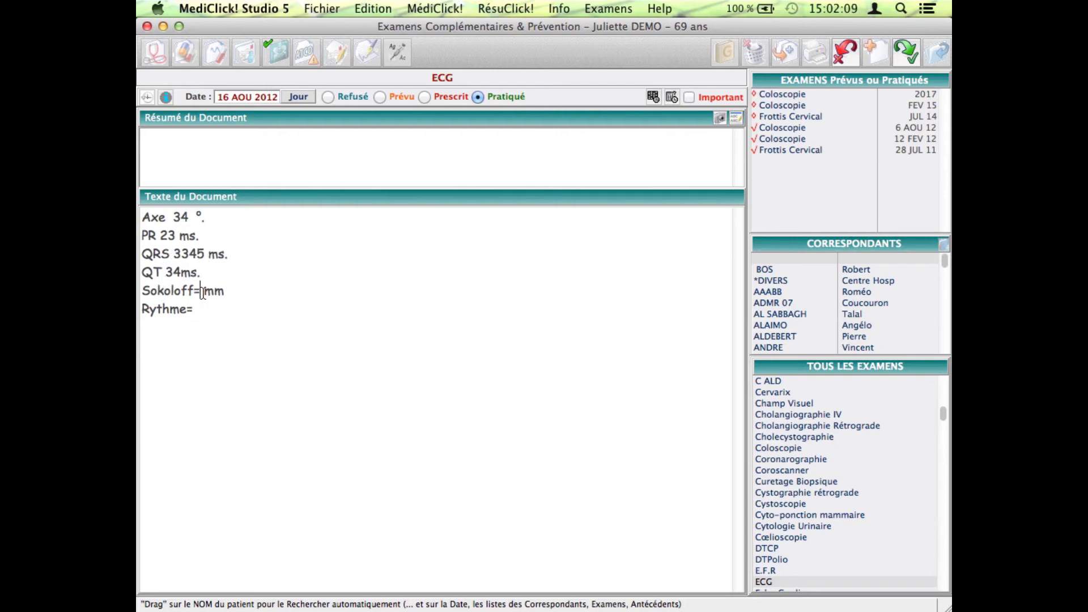
{"action": "type", "text": "55"}
{"action": "left_click", "coordinate": [199, 309]}
{"action": "type", "text": "sinusal"}
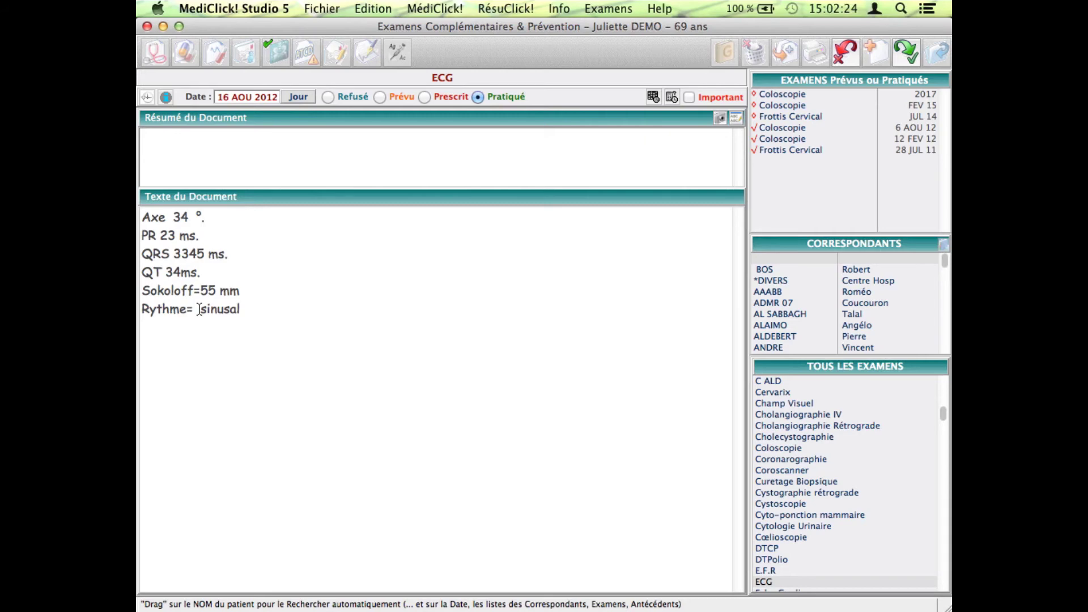
{"action": "left_click", "coordinate": [900, 48]}
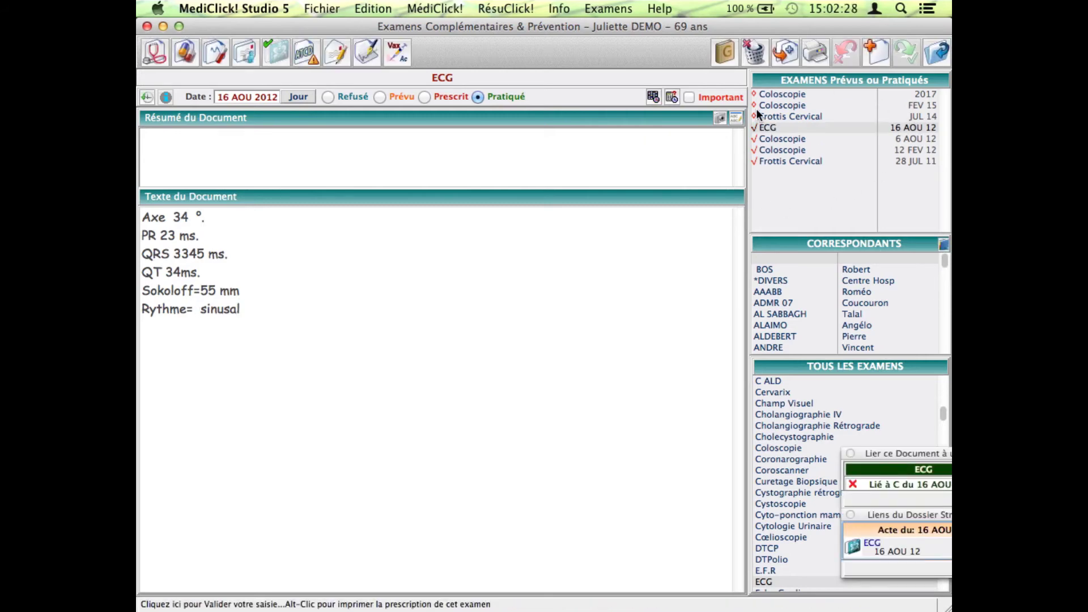
Step: Look up the abbreviations in the Clavier Magique glossary and expand "arien" in a new paragraph below the Rythme line
{"action": "key", "text": "super+dollar"}
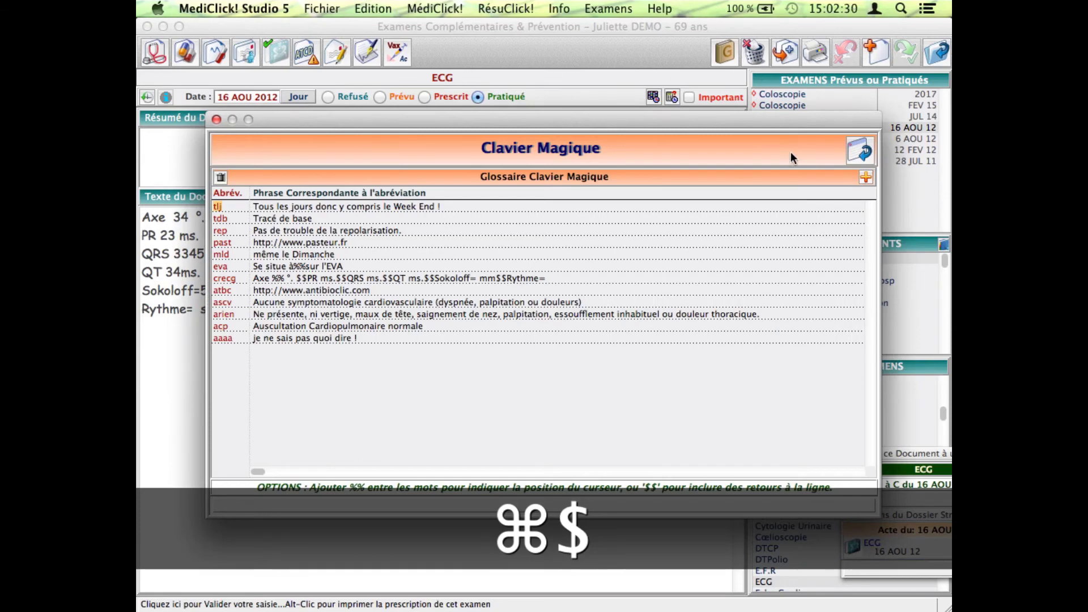
{"action": "left_click_drag", "start_coordinate": [532, 121], "coordinate": [534, 61]}
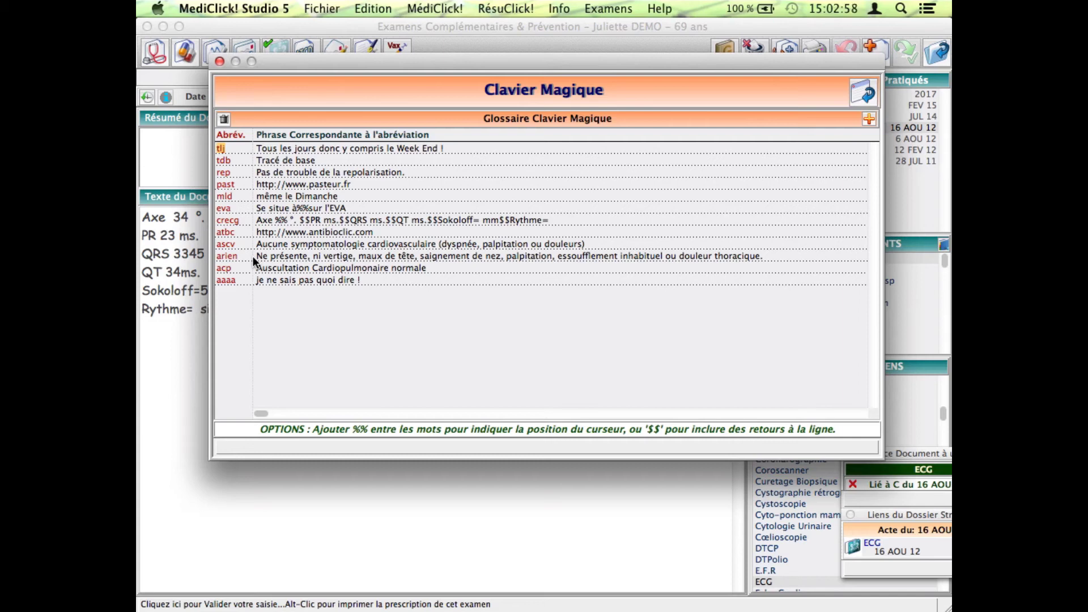
{"action": "left_click", "coordinate": [866, 90]}
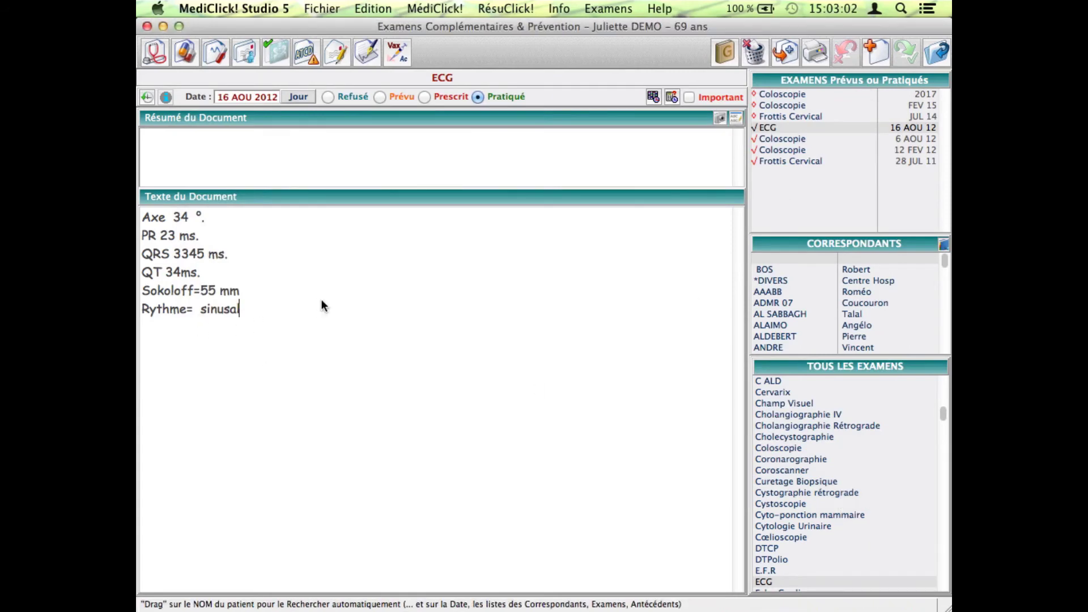
{"action": "key", "text": "Return"}
{"action": "key", "text": "Return"}
{"action": "type", "text": "arien"}
{"action": "key", "text": "space"}
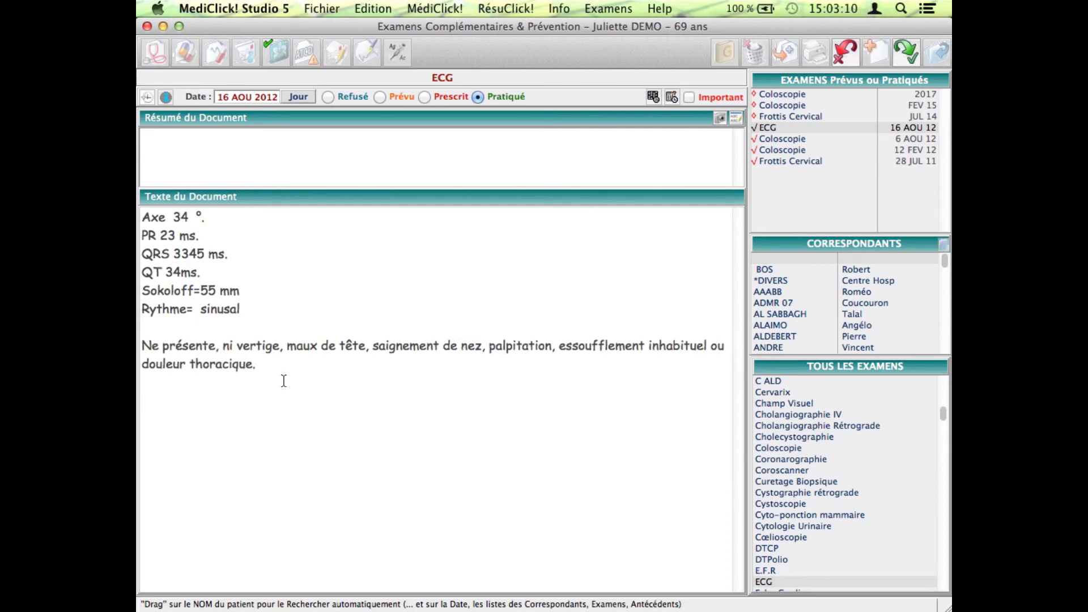
Step: Add two more paragraphs to the ECG text by expanding "aRien" and "Arien" with a capital letter for uppercase output
{"action": "key", "text": "Return"}
{"action": "key", "text": "Return"}
{"action": "type", "text": "aRien"}
{"action": "key", "text": "Tab"}
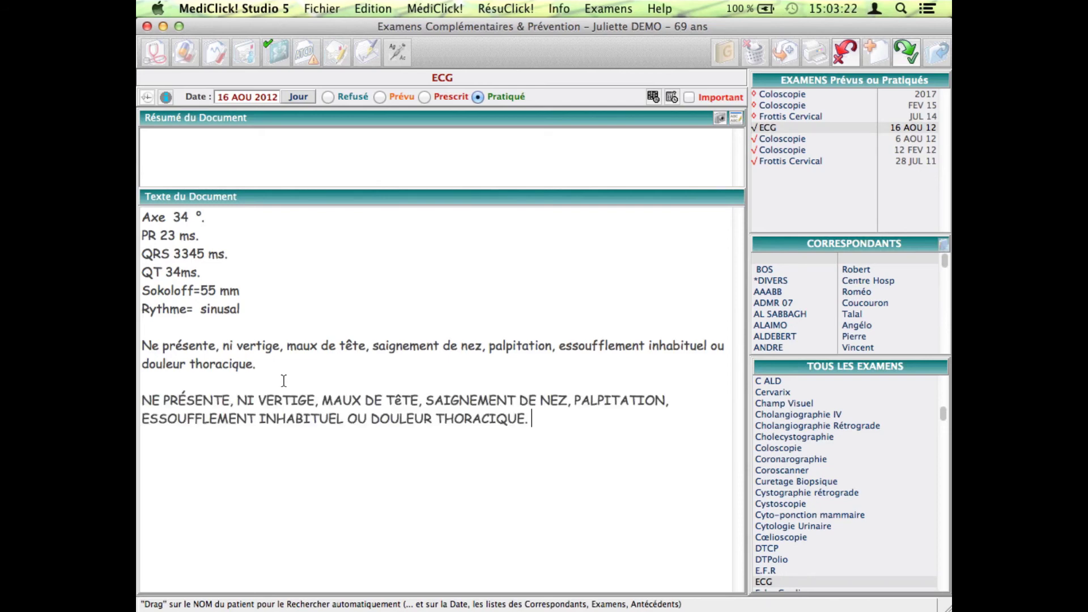
{"action": "key", "text": "Return"}
{"action": "key", "text": "Return"}
{"action": "type", "text": "A"}
{"action": "type", "text": "rien"}
{"action": "key", "text": "Tab"}
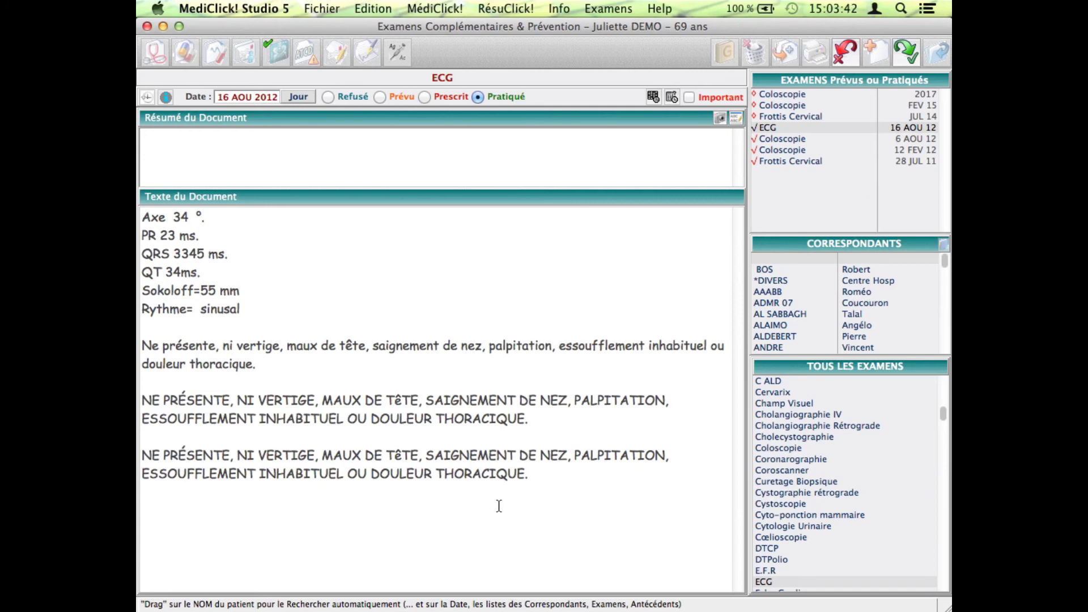
Step: Expand "CRECG" in capitals below the last paragraph and select the expanded lines
{"action": "type", "text": "CRECG"}
{"action": "key", "text": "Tab"}
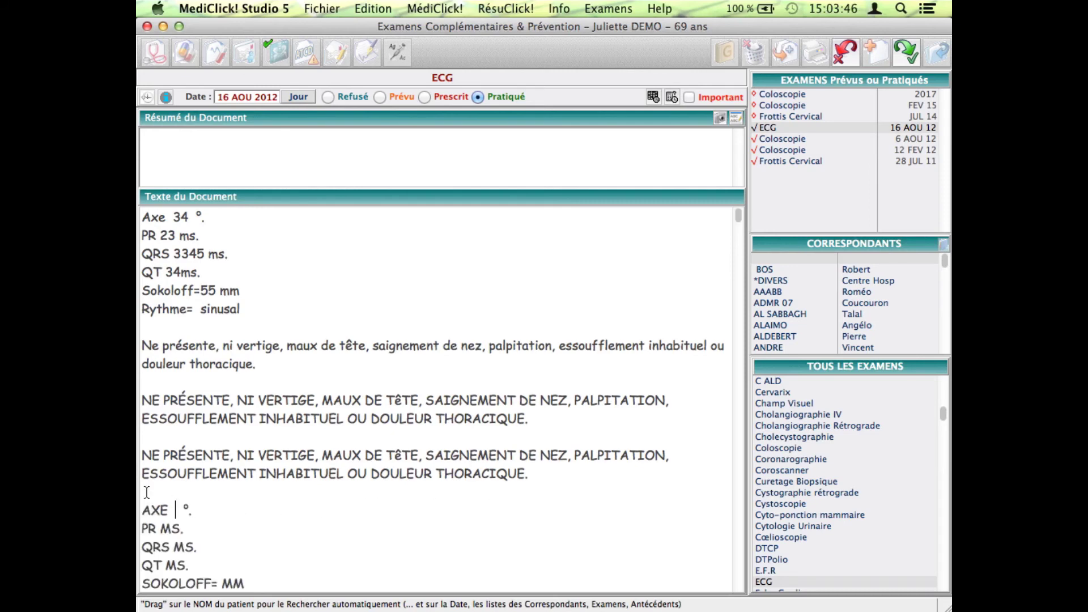
{"action": "left_click_drag", "start_coordinate": [143, 508], "coordinate": [270, 572]}
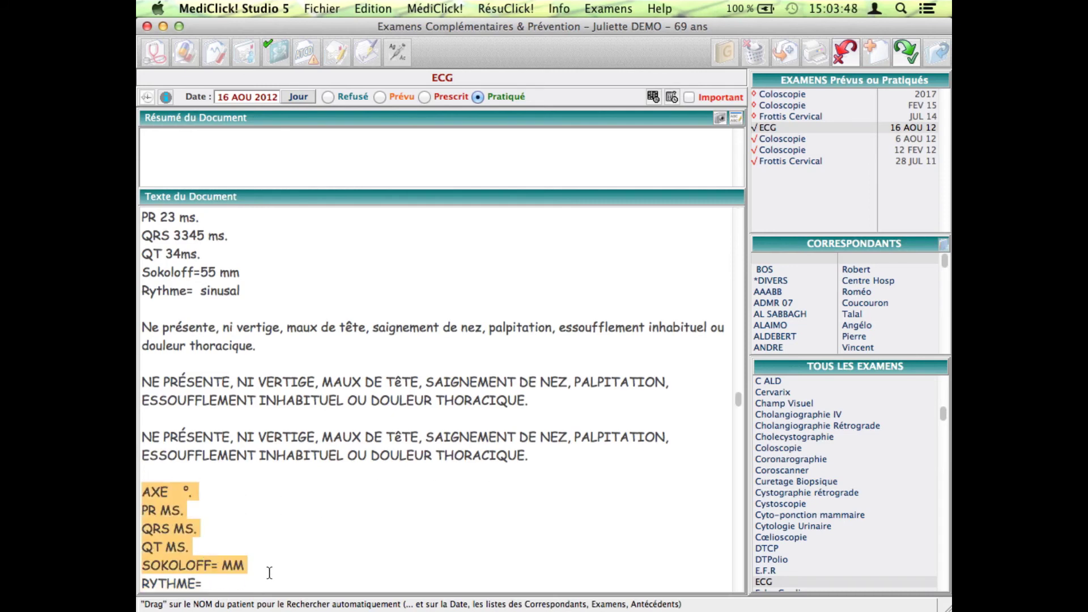
{"action": "left_click_drag", "start_coordinate": [205, 584], "coordinate": [257, 497]}
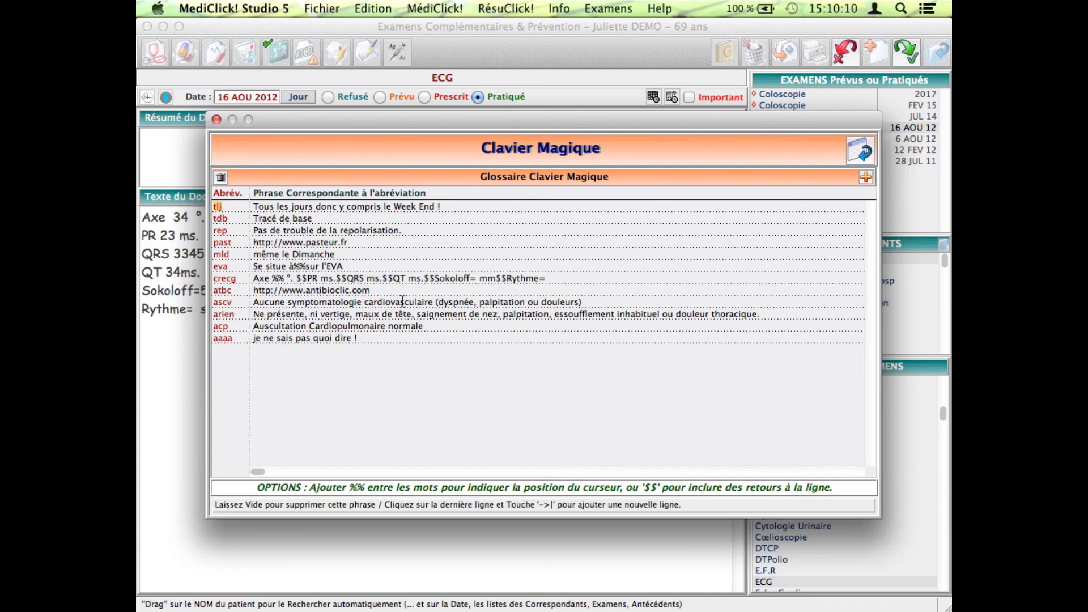
Step: Examine the atbc entry in the Clavier Magique glossary, both its abbreviation and its web address phrase
{"action": "left_click_drag", "start_coordinate": [371, 290], "coordinate": [253, 290]}
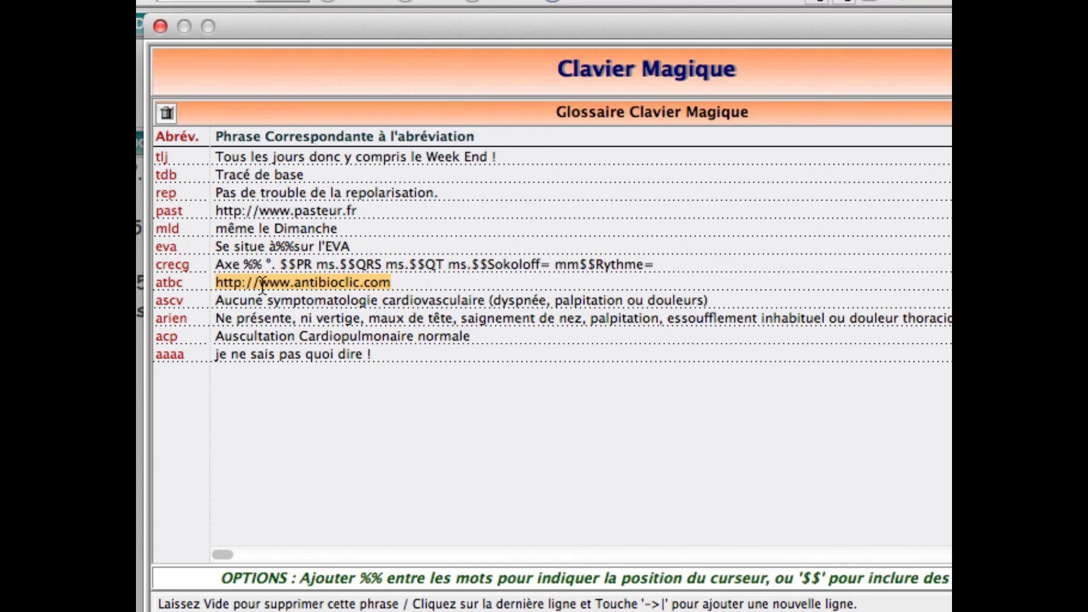
{"action": "left_click", "coordinate": [195, 284]}
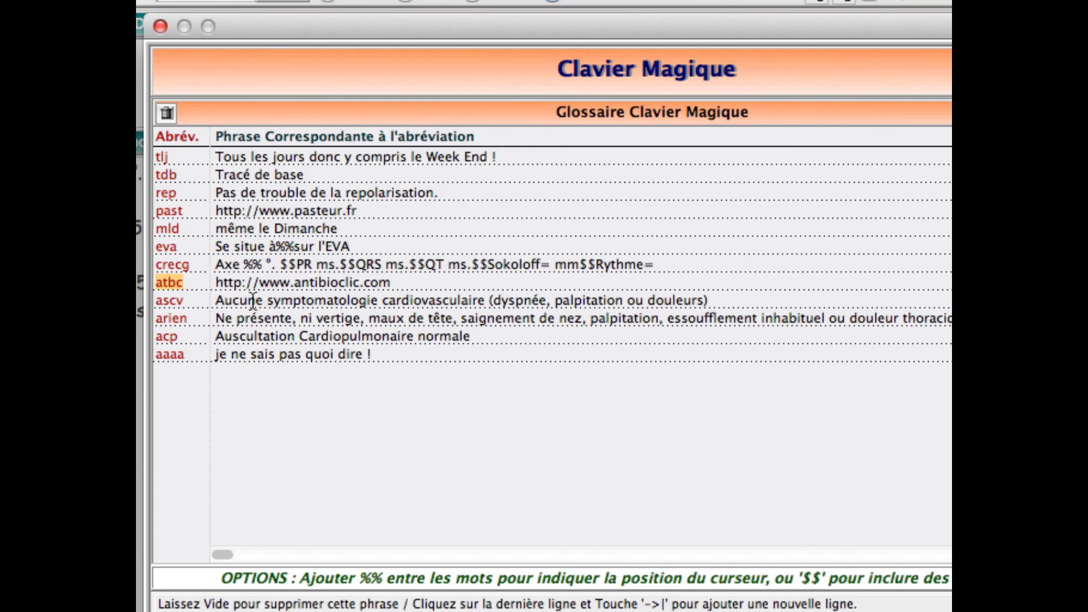
{"action": "left_click_drag", "start_coordinate": [221, 286], "coordinate": [425, 280]}
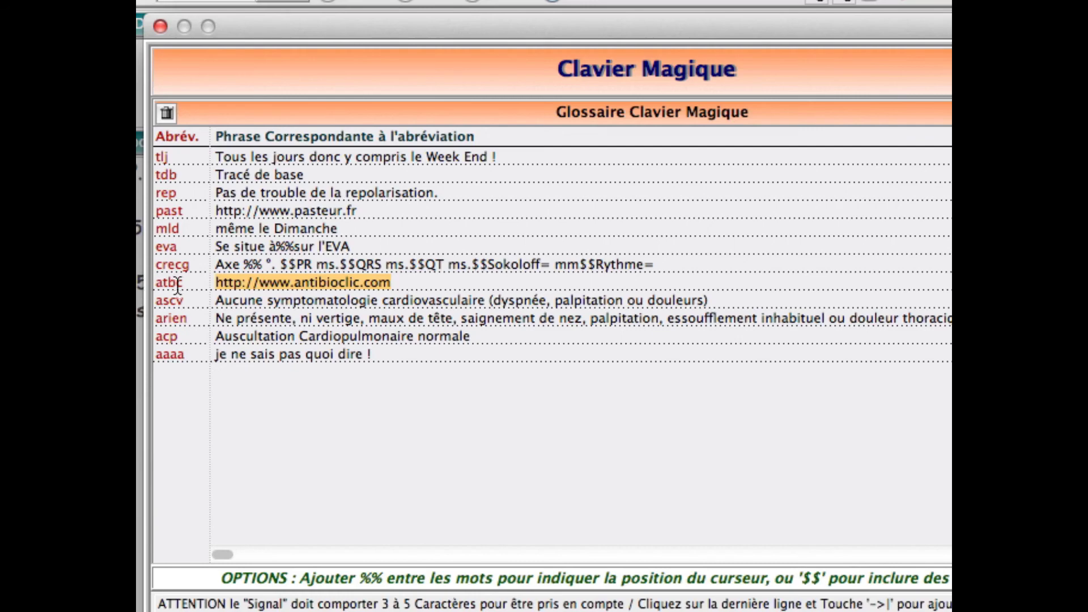
{"action": "left_click_drag", "start_coordinate": [184, 285], "coordinate": [158, 285]}
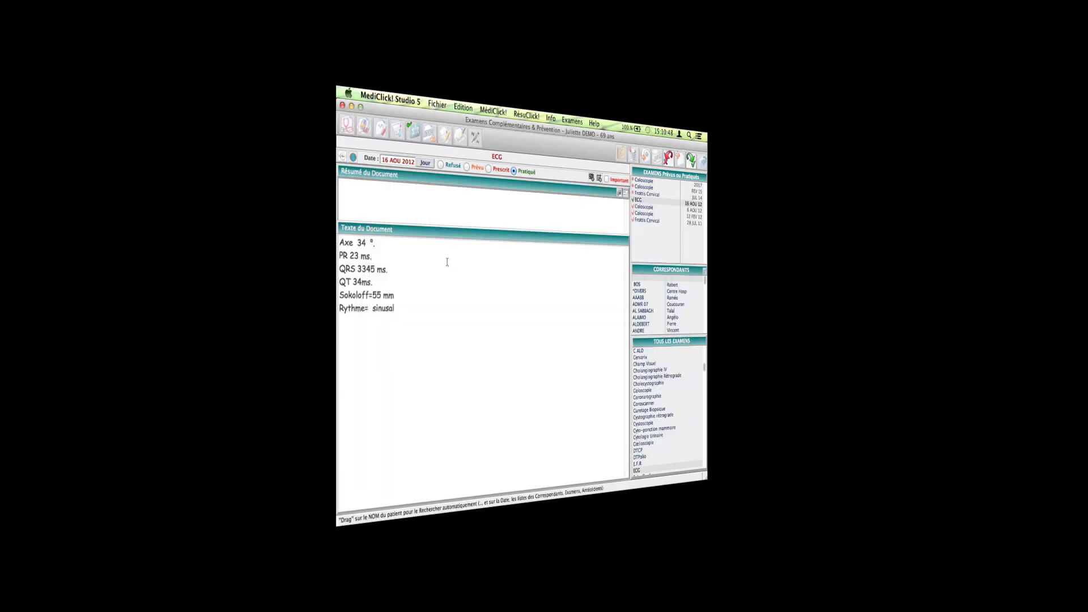
{"action": "left_click", "coordinate": [429, 309]}
{"action": "key", "text": "Return"}
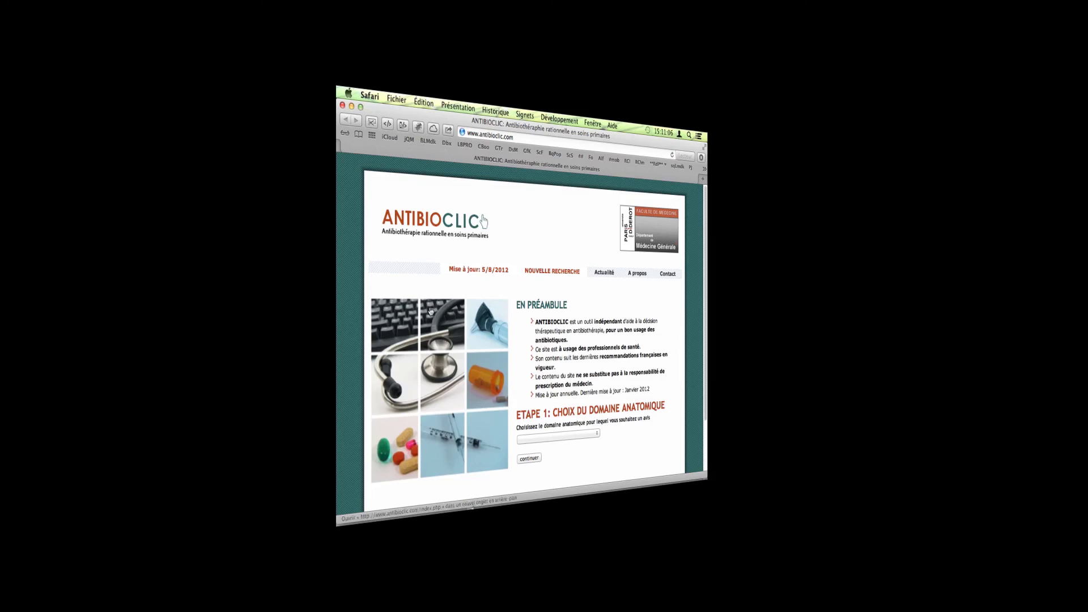
{"action": "key", "text": "super+Tab"}
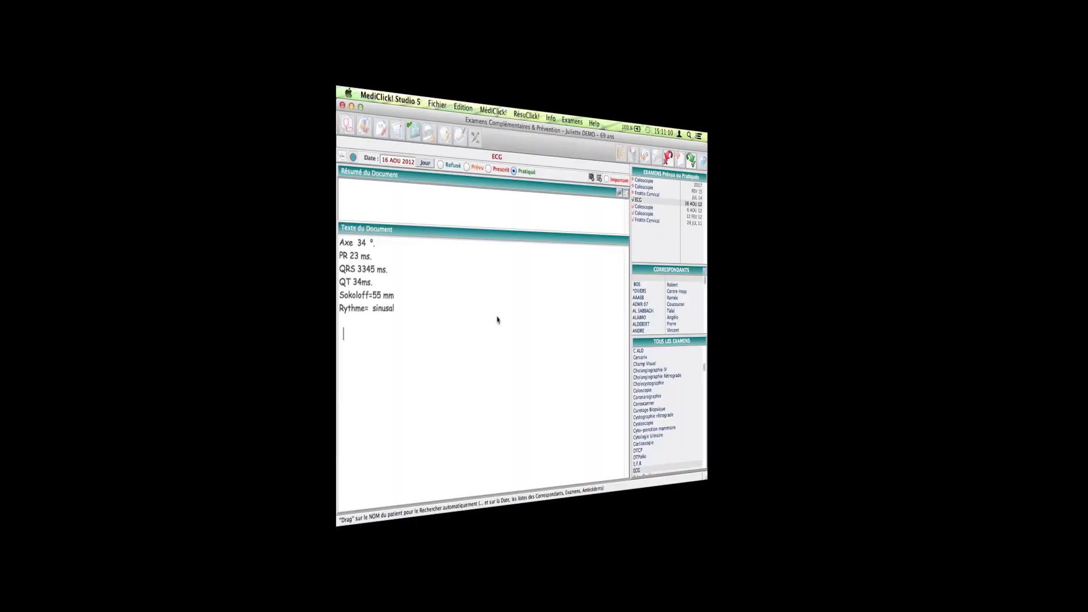
Step: Open the 16 AOU 2012 consultation for editing, use "atbc" in the Ex. Cardio-Pulmonaire field, and return to MediClick
{"action": "key", "text": "super+k"}
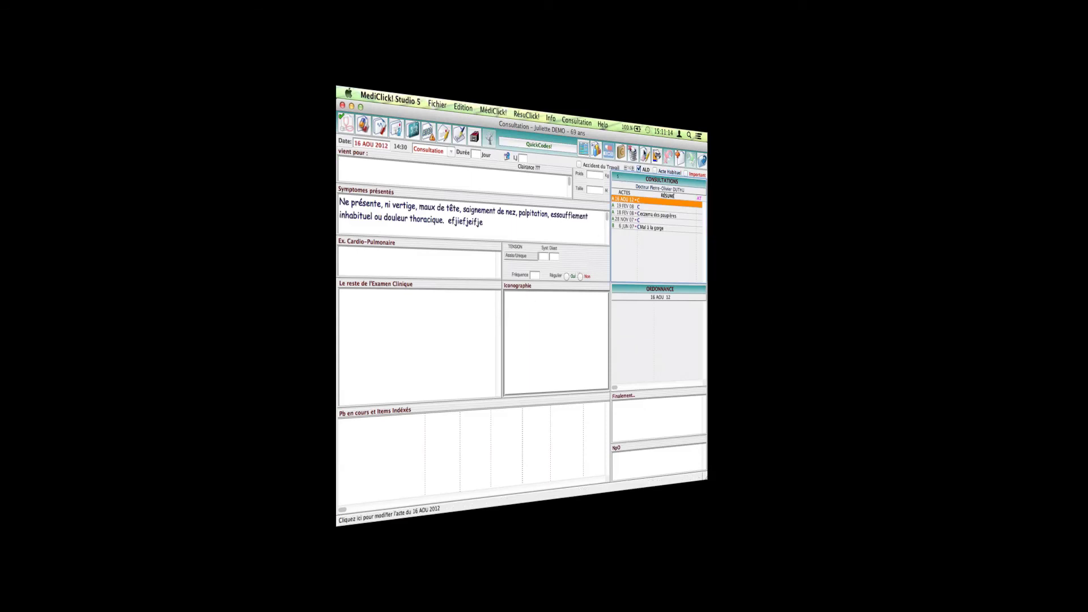
{"action": "left_click", "coordinate": [402, 258]}
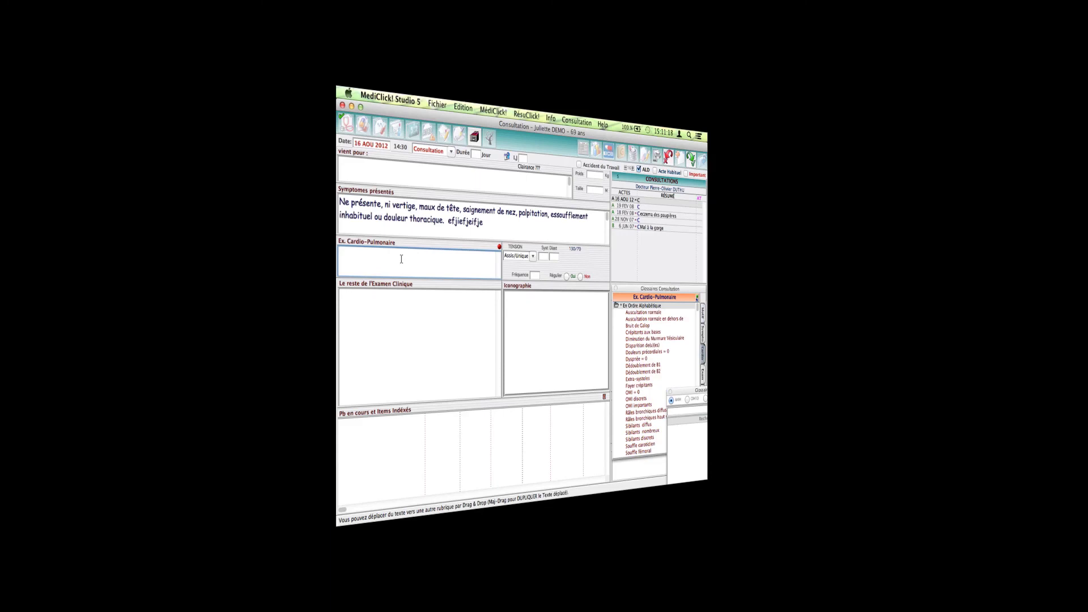
{"action": "type", "text": "atbc"}
{"action": "key", "text": "super+Tab"}
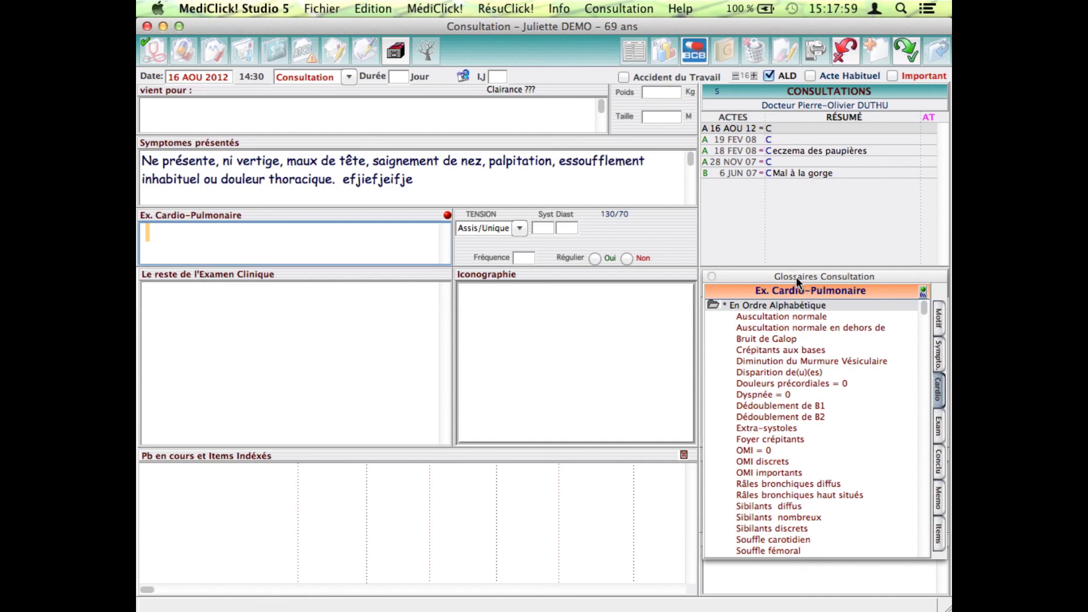
{"action": "left_click_drag", "start_coordinate": [797, 278], "coordinate": [797, 277]}
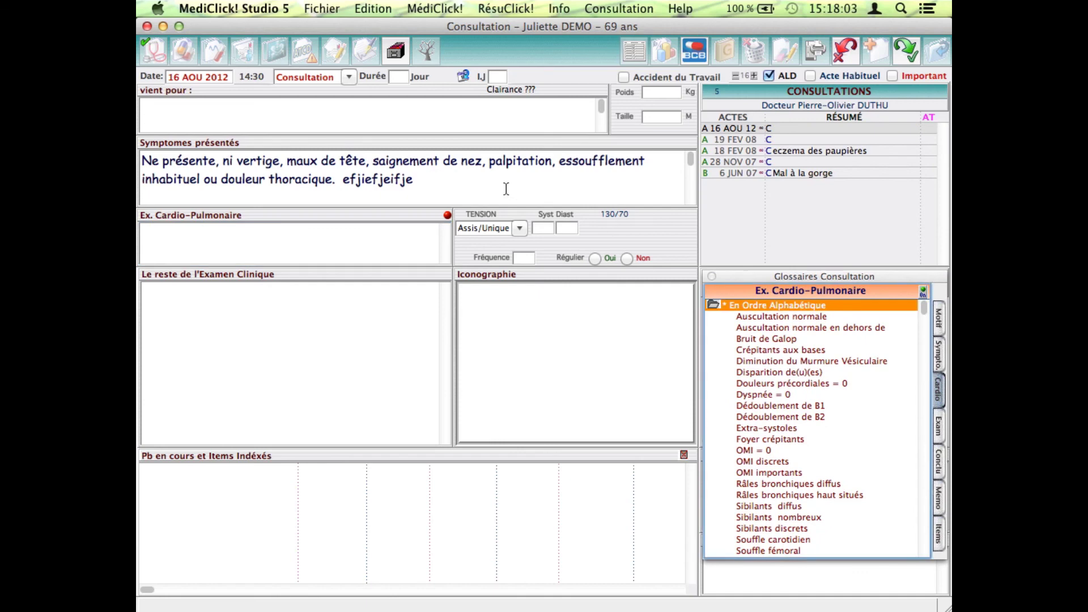